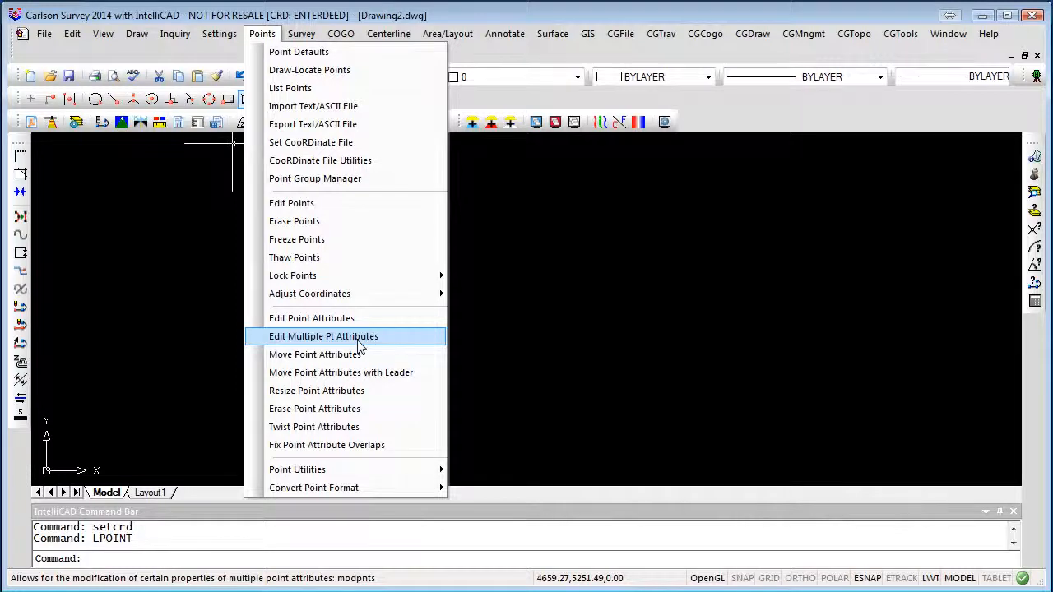
# Step: Draw points 1-50 from the Enterdeed.crd coordinate file with the SPT4 symbol on layer PNTS_DEED
pyautogui.moveTo(301, 37)
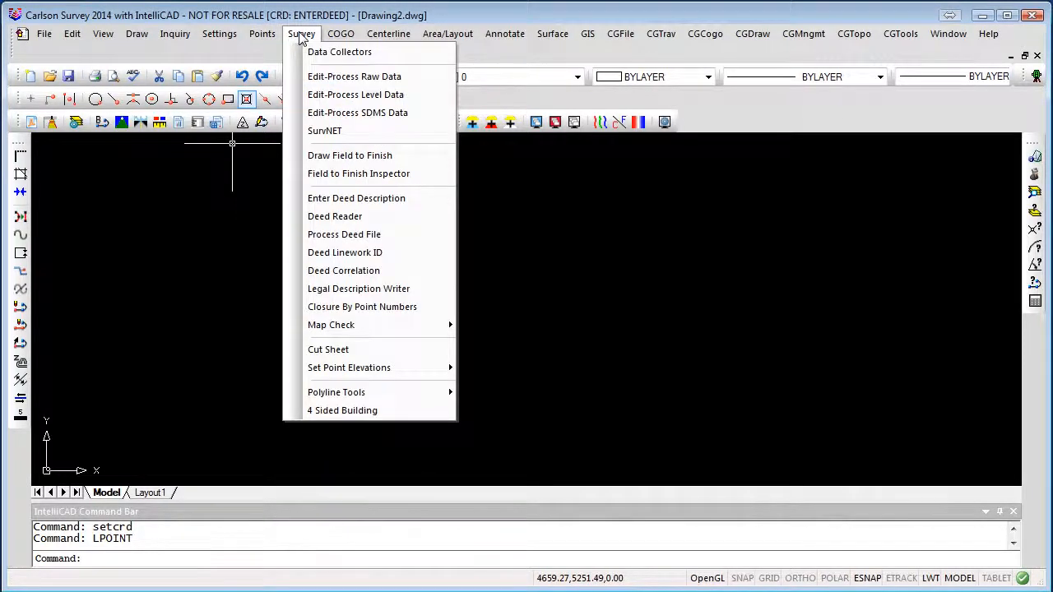
pyautogui.moveTo(255, 39)
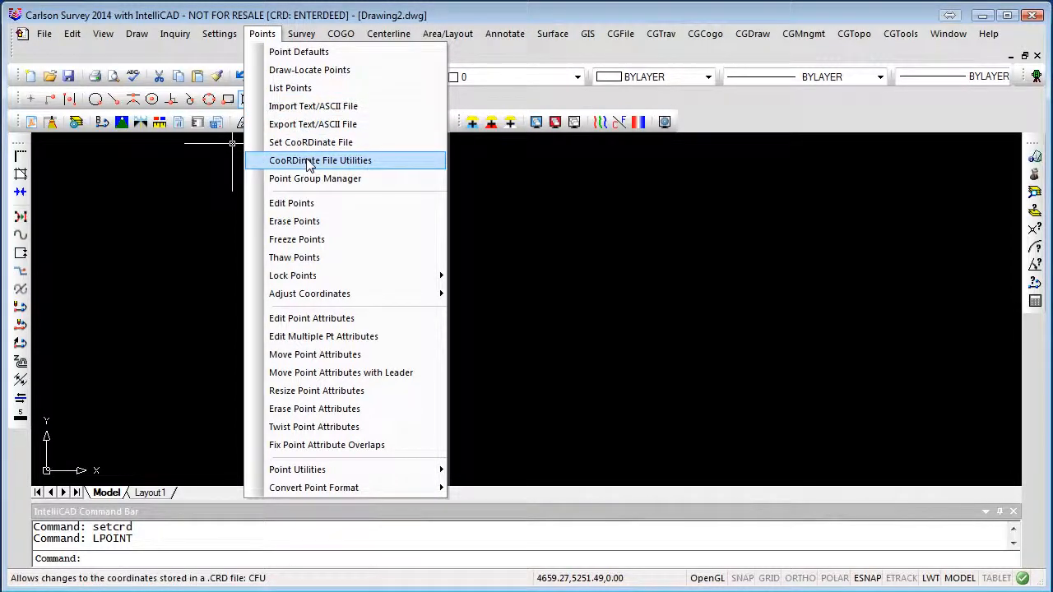
pyautogui.click(321, 70)
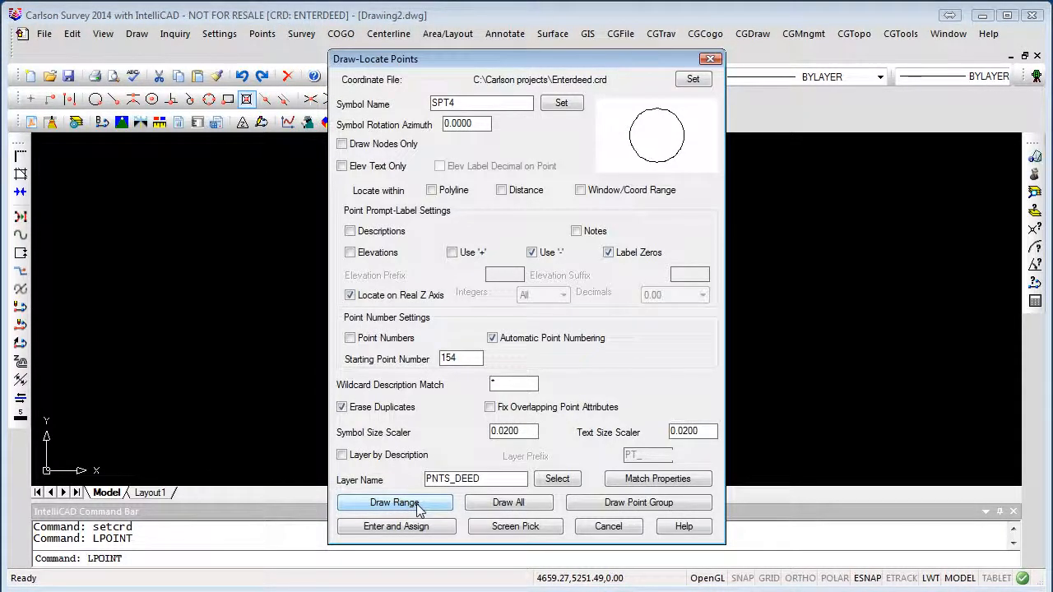
pyautogui.click(394, 503)
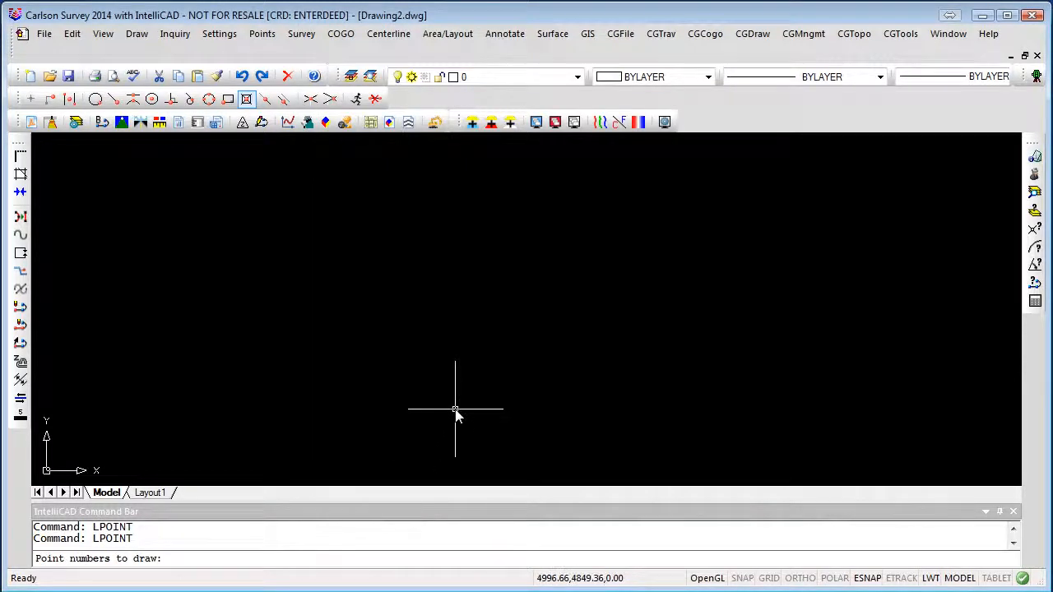
pyautogui.write('1-50')
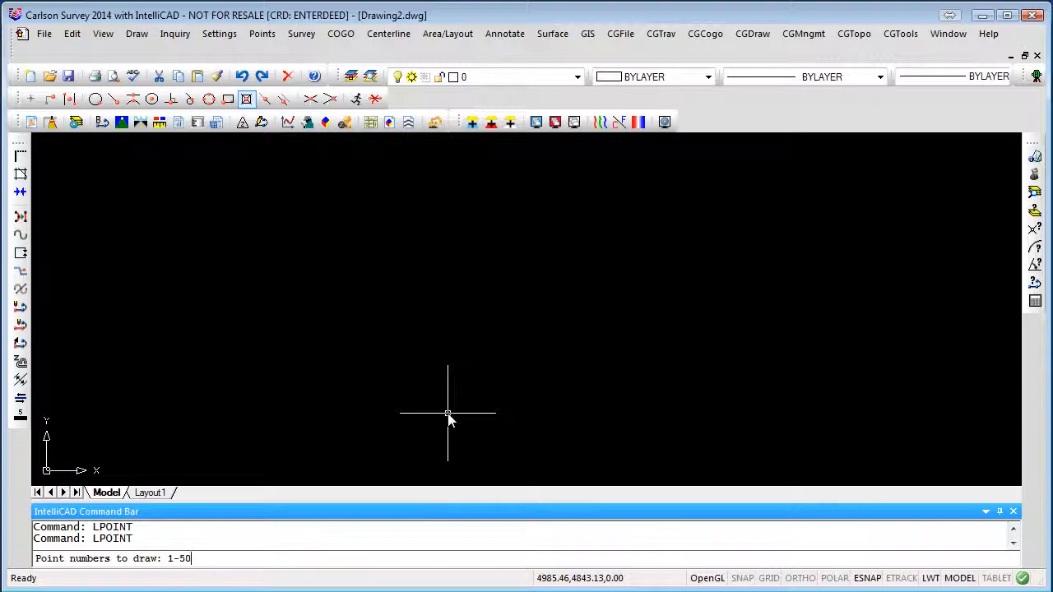
pyautogui.press('Return')
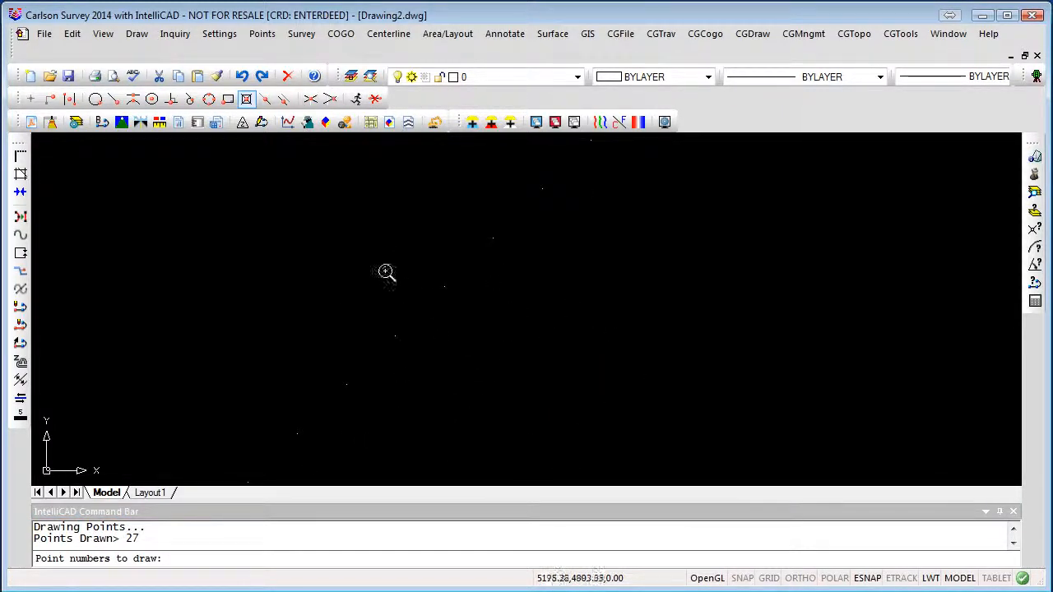
pyautogui.scroll(5, 479, 331)
pyautogui.scroll(-3, 526, 338)
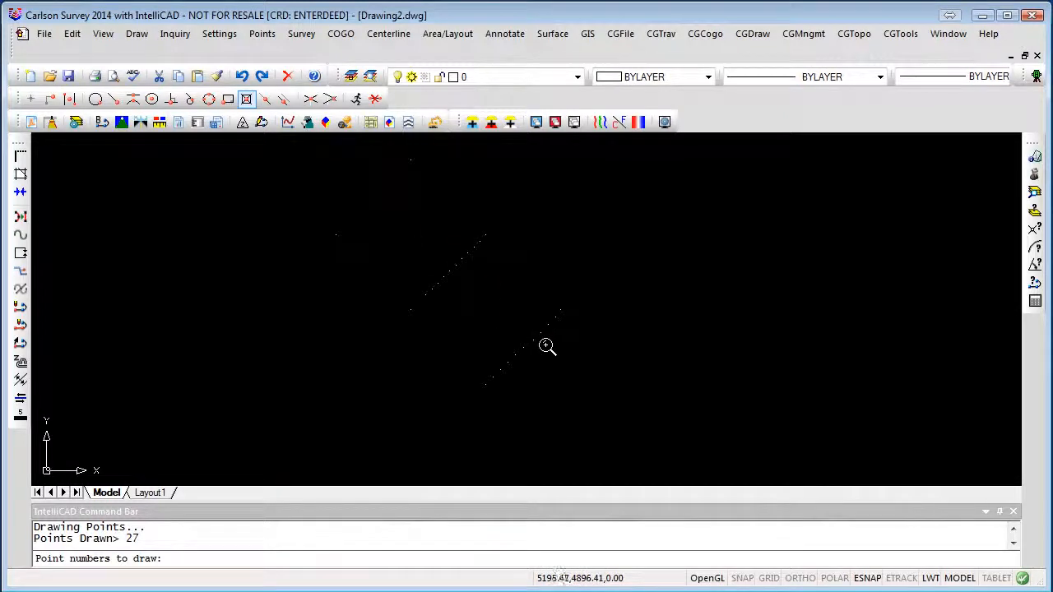
# Step: List all points in the coordinate file, review the report down to its end, and close it
pyautogui.click(261, 33)
pyautogui.click(293, 84)
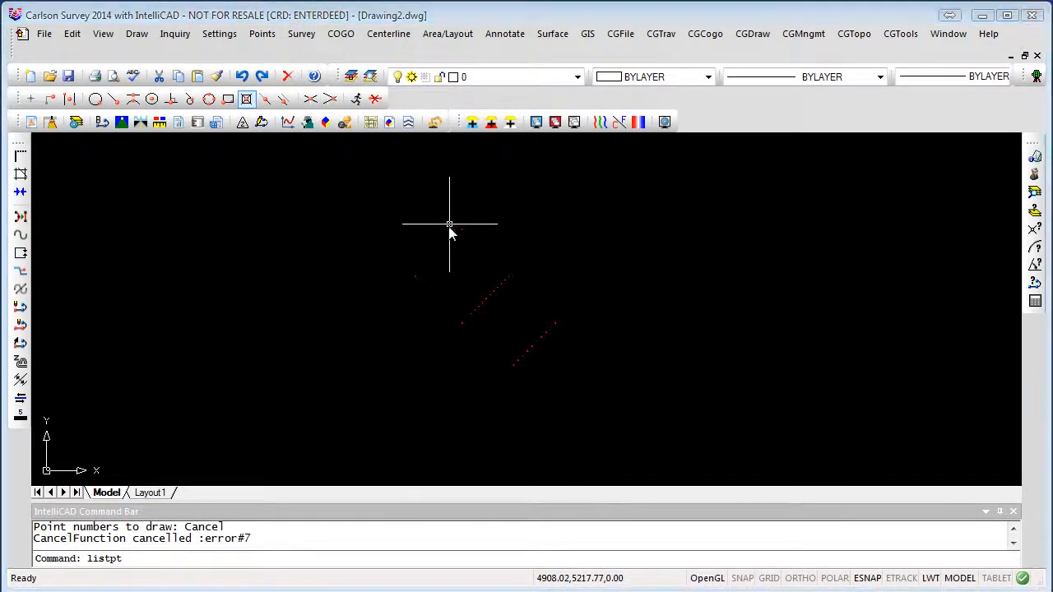
pyautogui.click(463, 234)
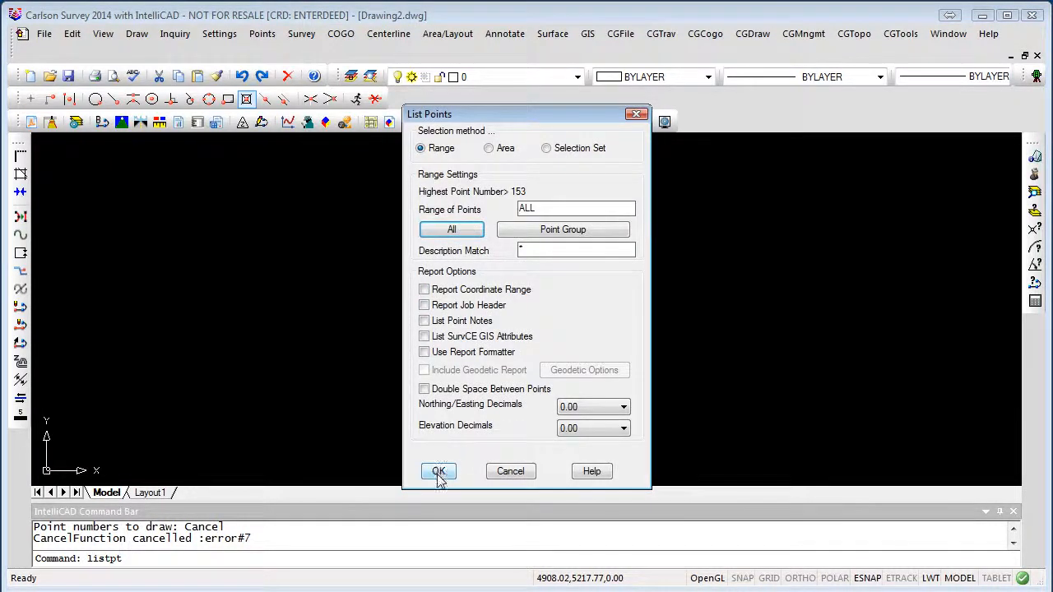
pyautogui.click(438, 471)
pyautogui.scroll(-8, 641, 413)
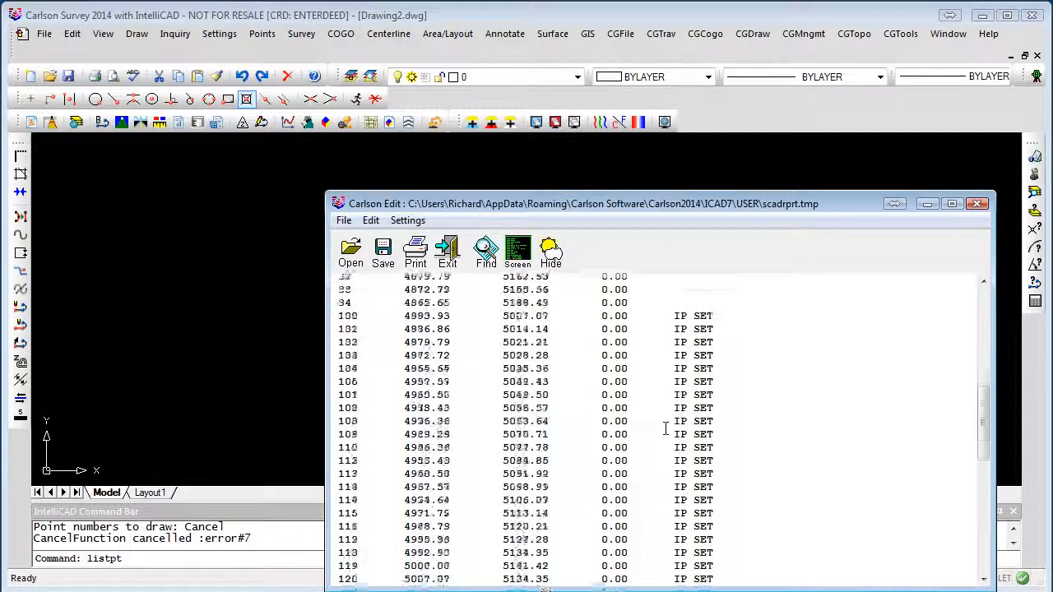
pyautogui.scroll(-13, 665, 429)
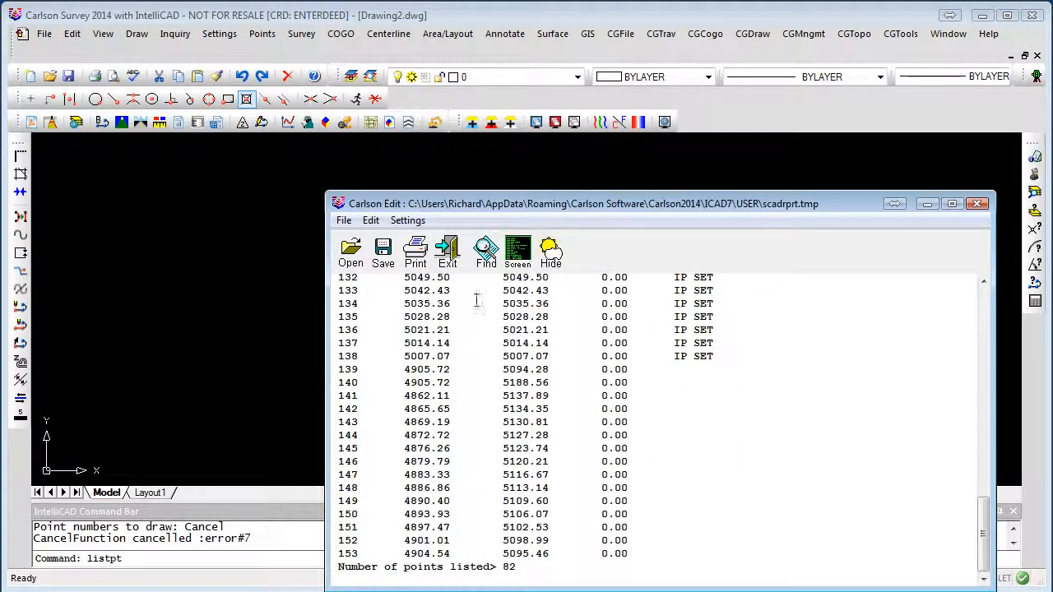
pyautogui.click(446, 251)
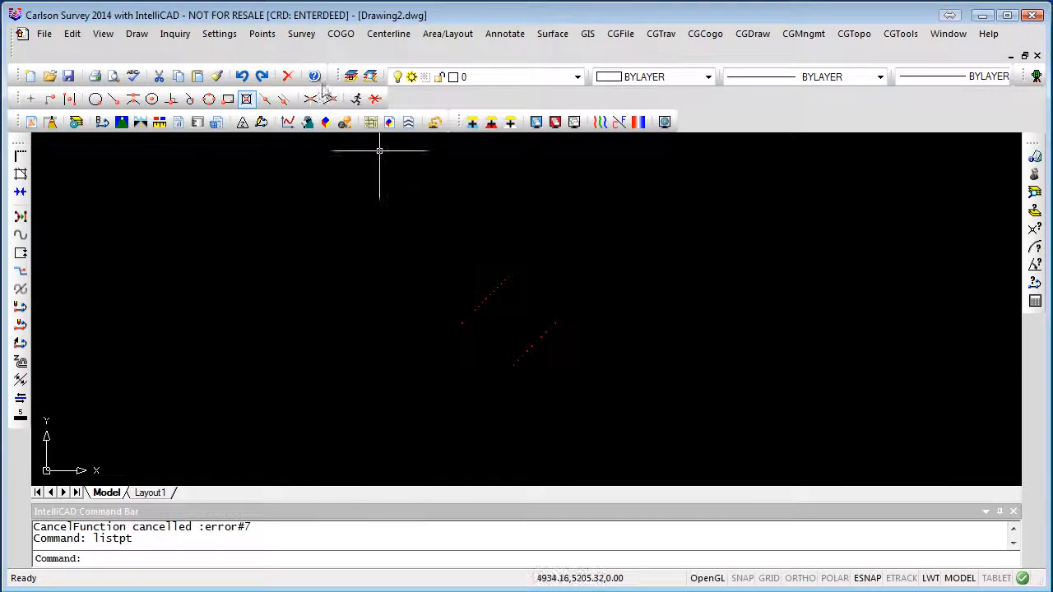
# Step: Draw points 100-200 from the coordinate file using the SPT0 symbol
pyautogui.click(267, 36)
pyautogui.click(310, 70)
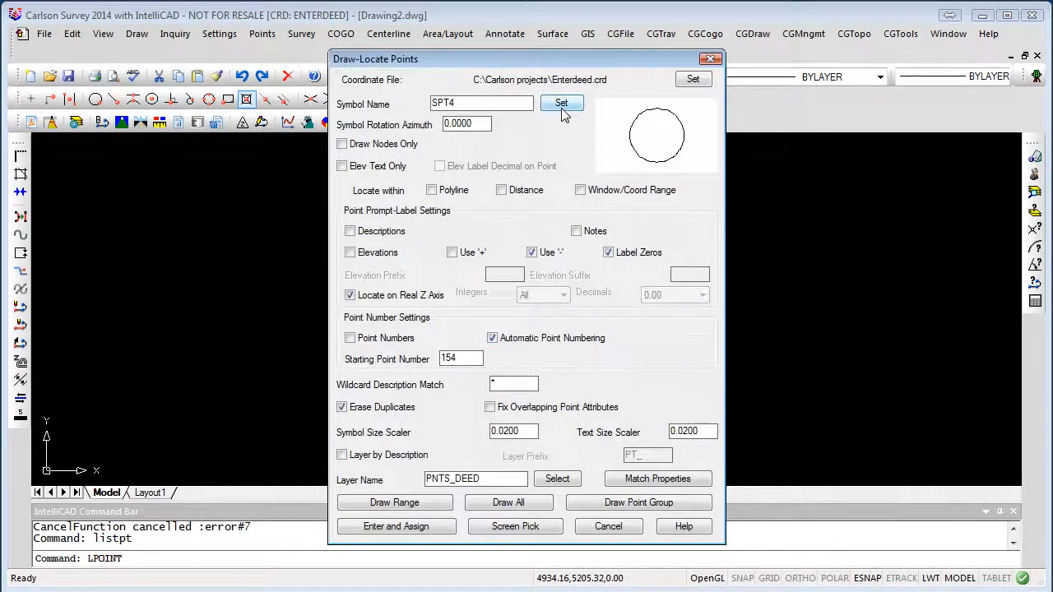
pyautogui.click(561, 104)
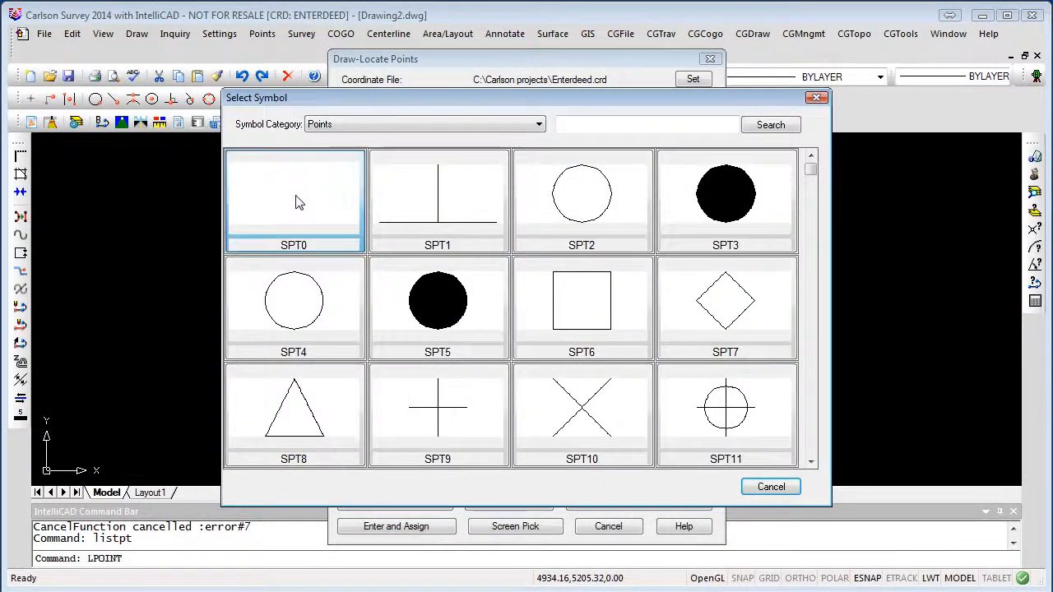
pyautogui.doubleClick(299, 203)
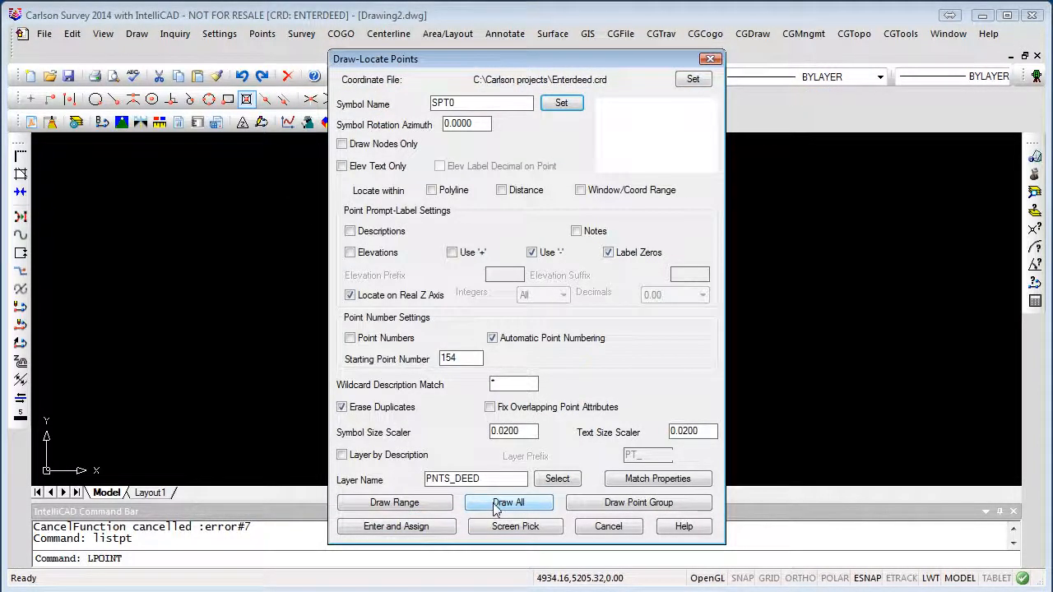
pyautogui.click(399, 505)
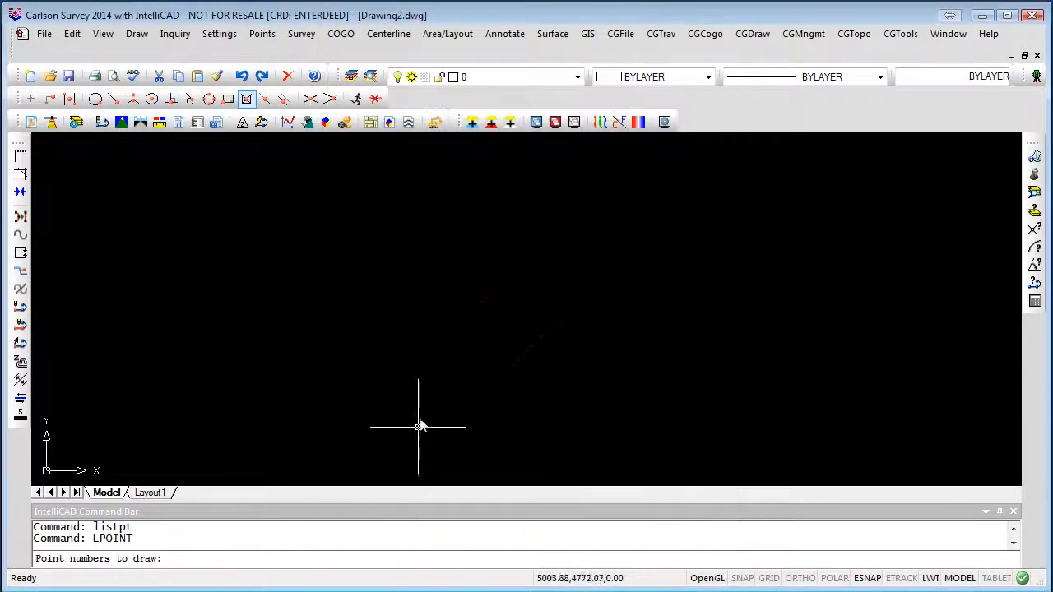
pyautogui.write('100-200')
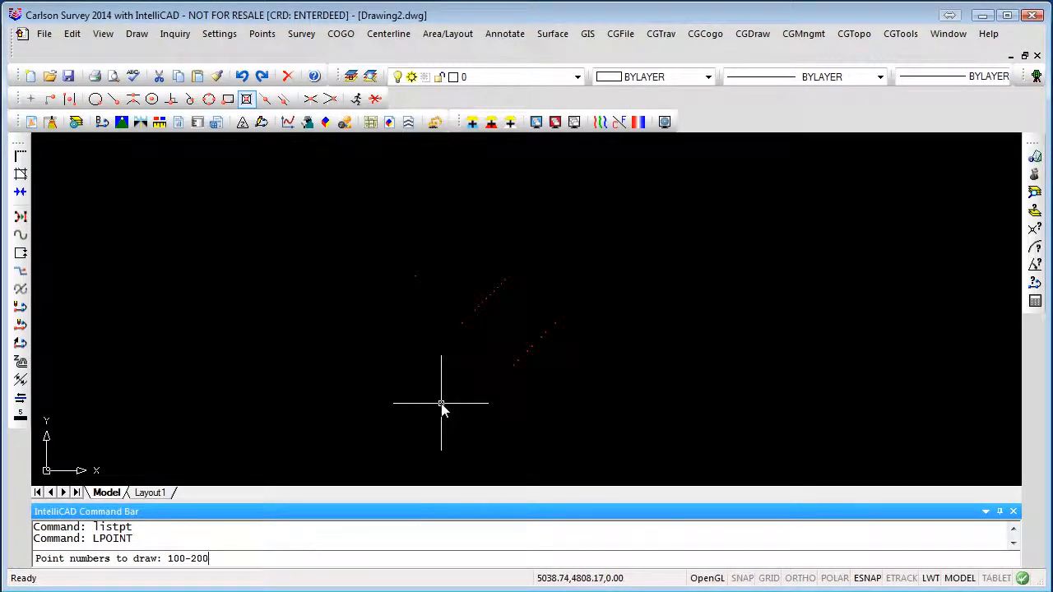
pyautogui.press('Return')
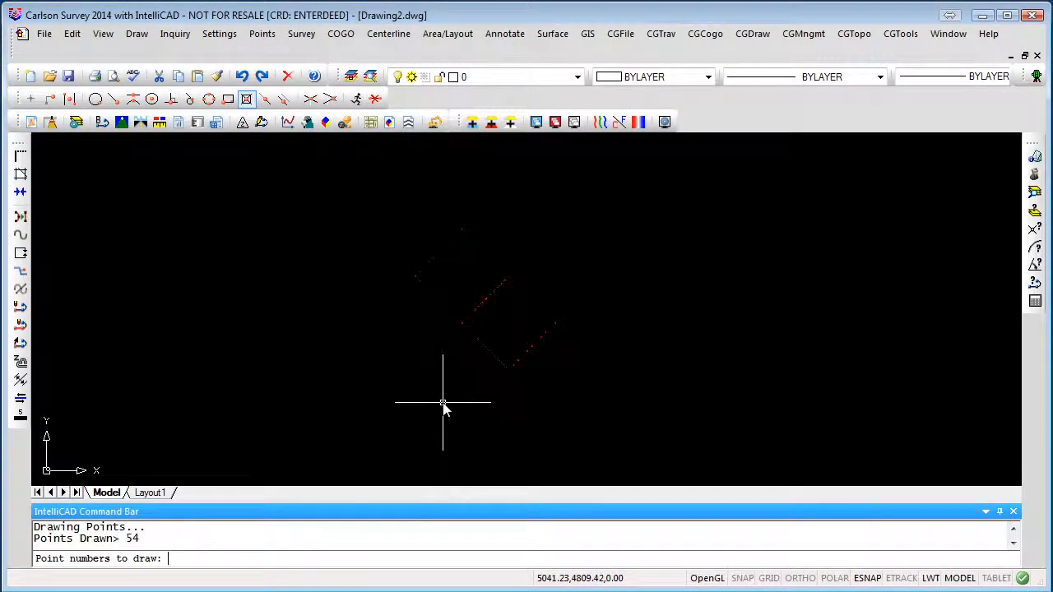
pyautogui.scroll(5, 493, 312)
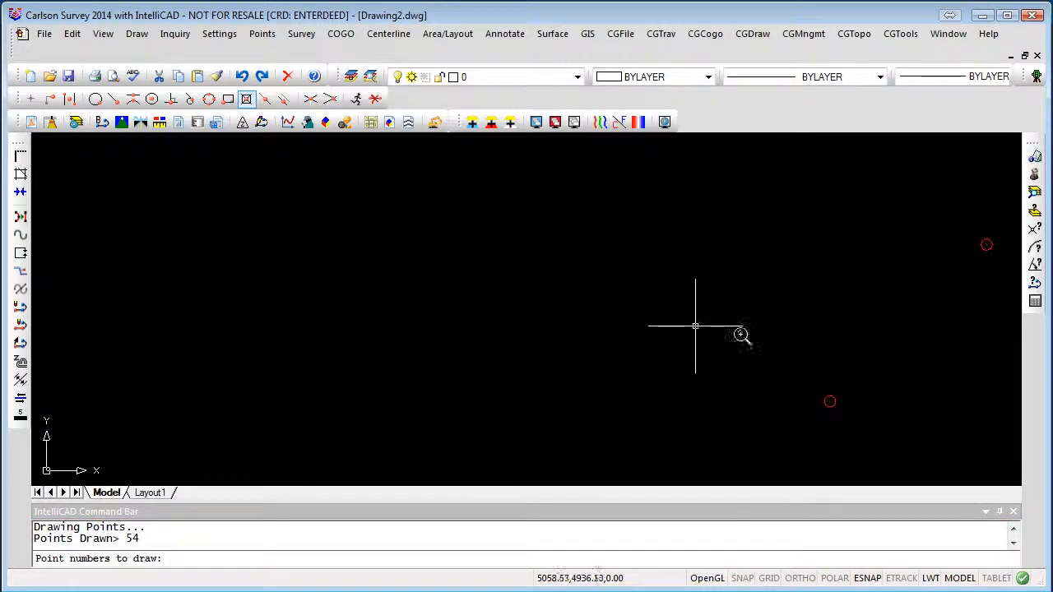
pyautogui.scroll(2, 946, 391)
pyautogui.moveTo(852, 376); pyautogui.dragTo(630, 318, button='middle')
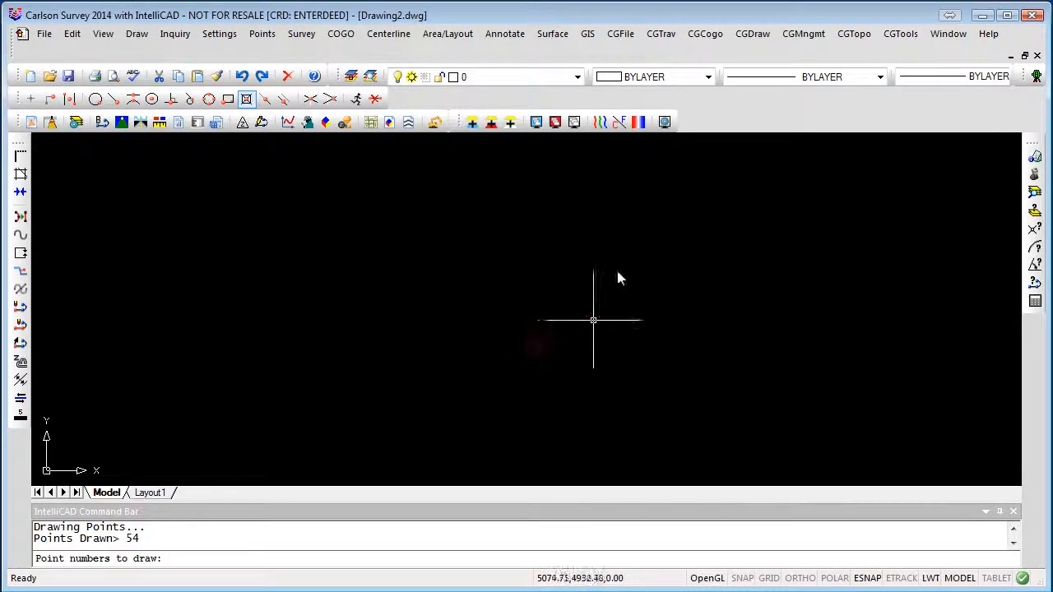
# Step: Edit multiple point attributes for a window selection of points around the red circle, changing their symbol to SPT0
pyautogui.click(261, 34)
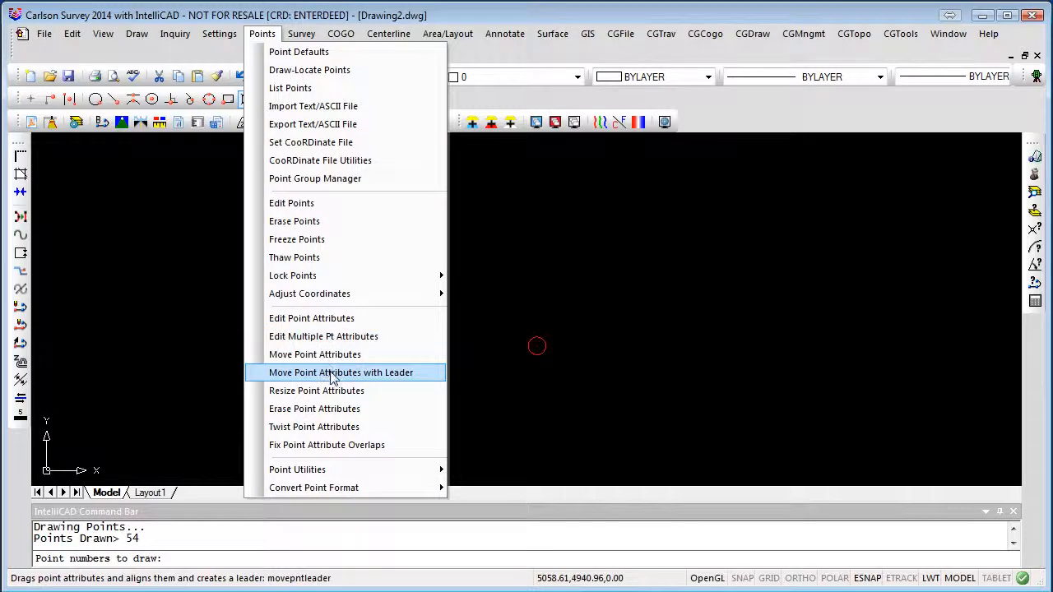
pyautogui.click(346, 336)
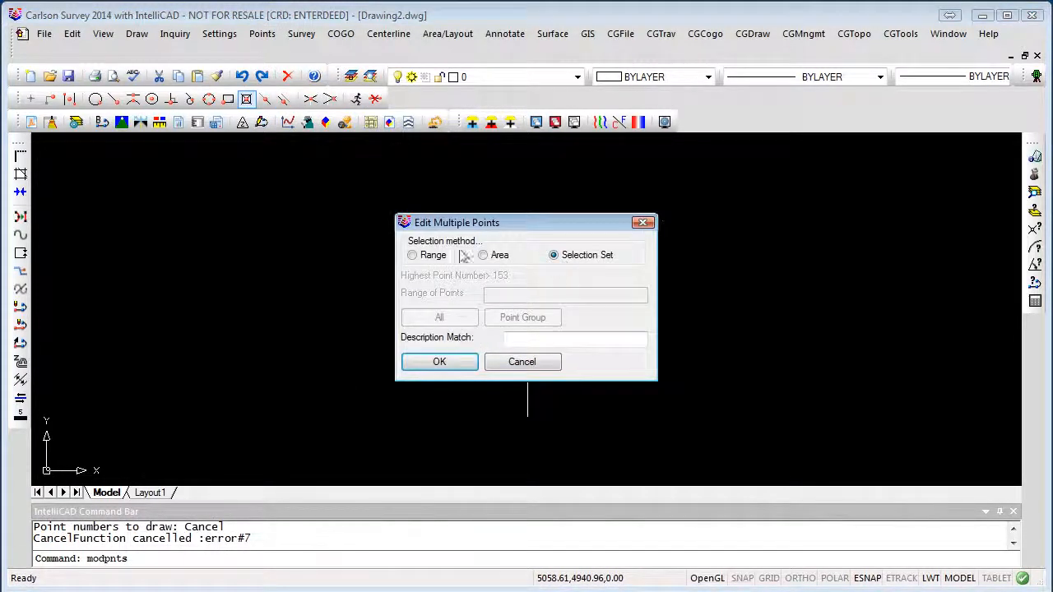
pyautogui.click(436, 361)
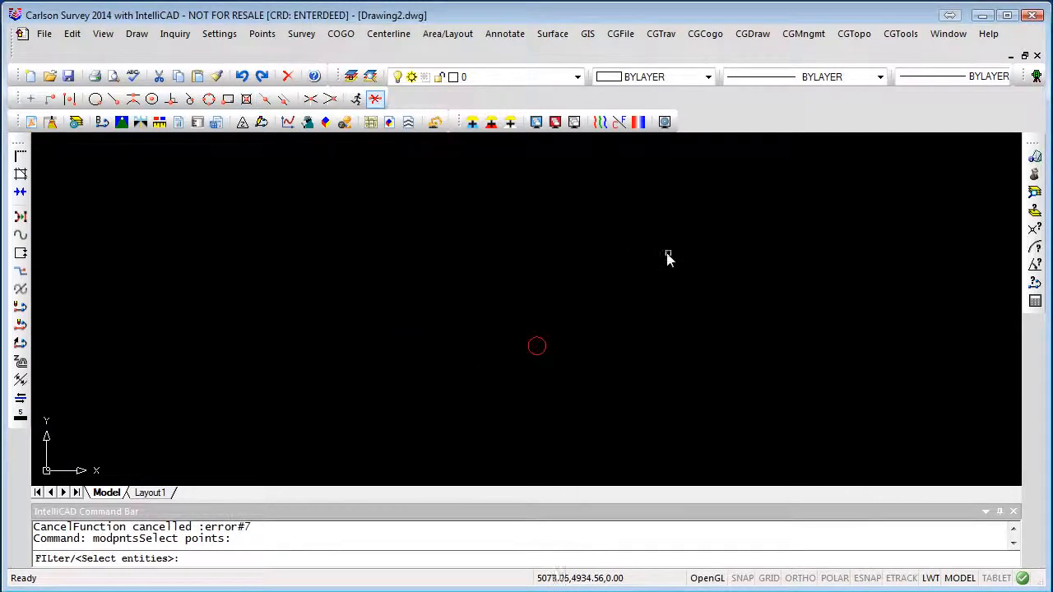
pyautogui.click(743, 187)
pyautogui.click(321, 428)
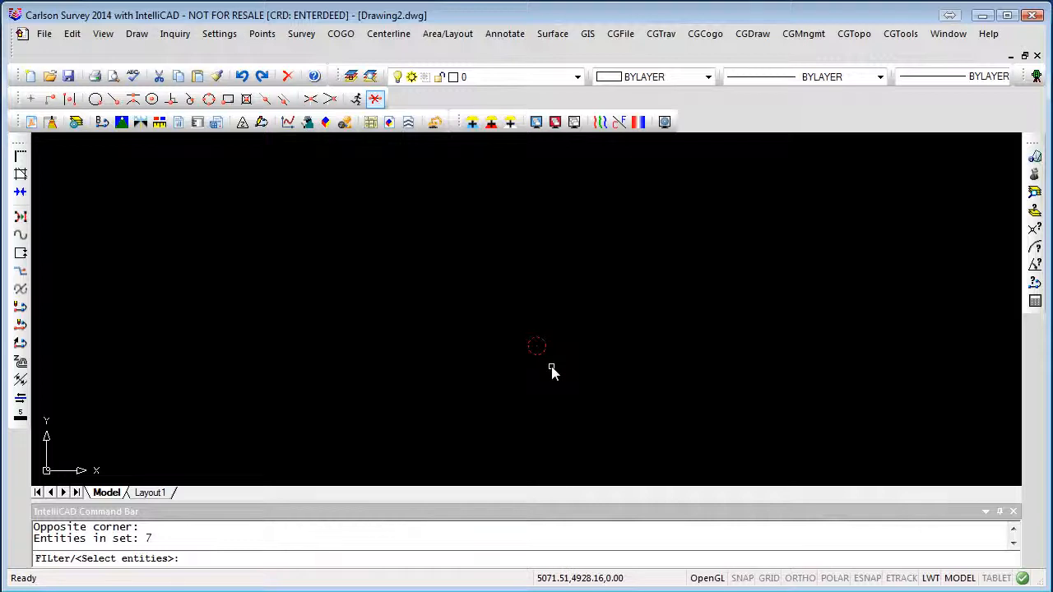
pyautogui.press('Return')
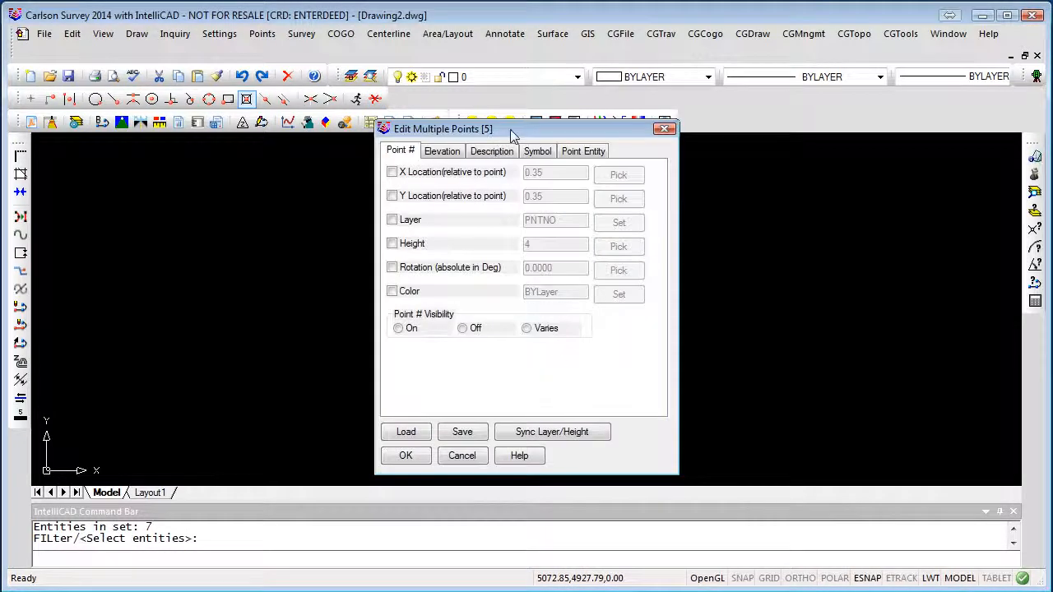
pyautogui.moveTo(510, 134)
pyautogui.mouseDown()
pyautogui.moveTo(186, 119)
pyautogui.moveTo(204, 125)
pyautogui.mouseUp()
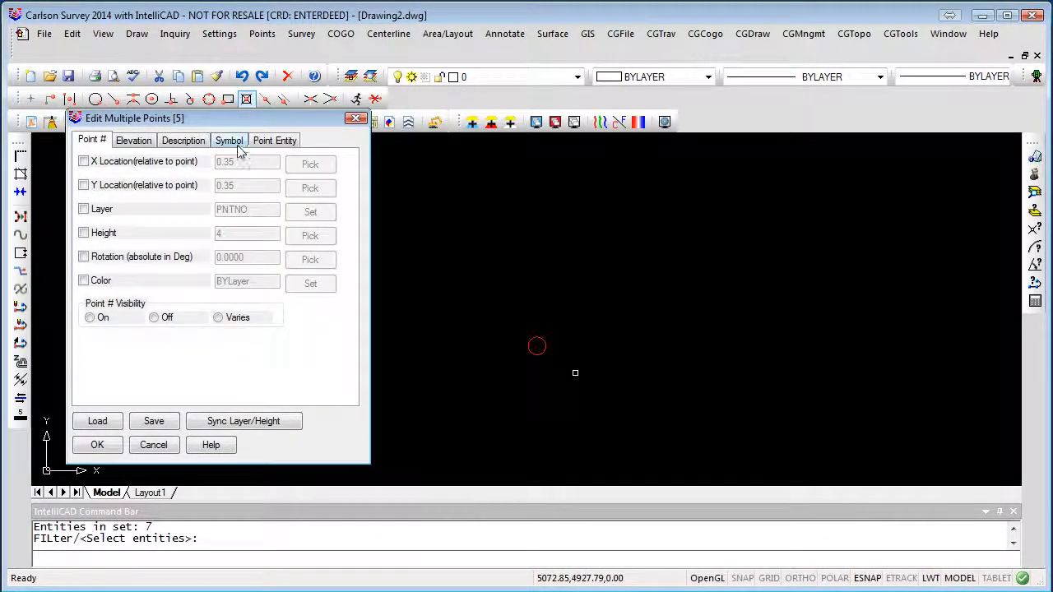
pyautogui.click(232, 143)
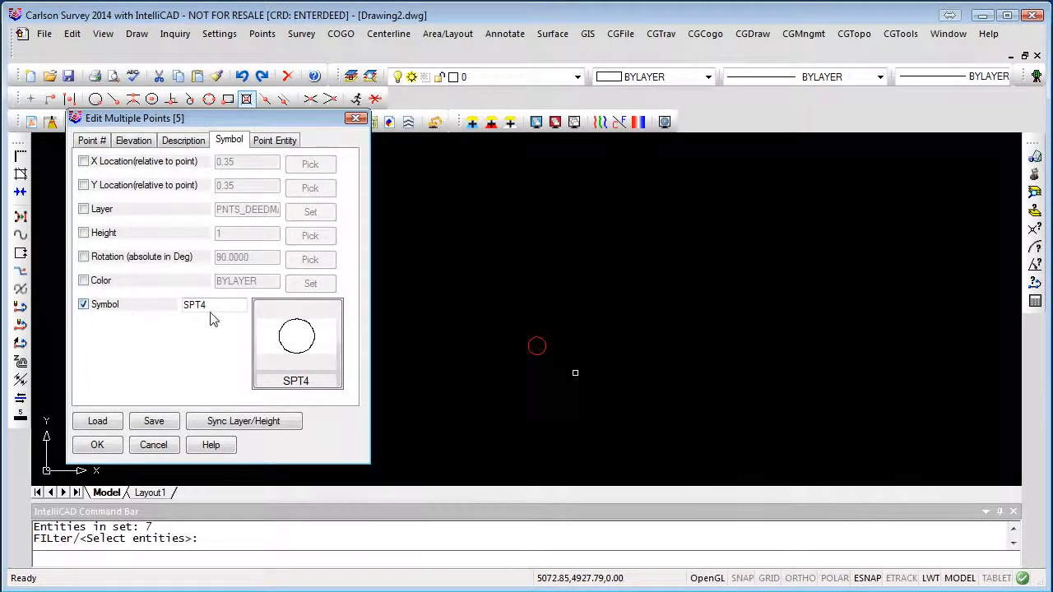
pyautogui.click(294, 347)
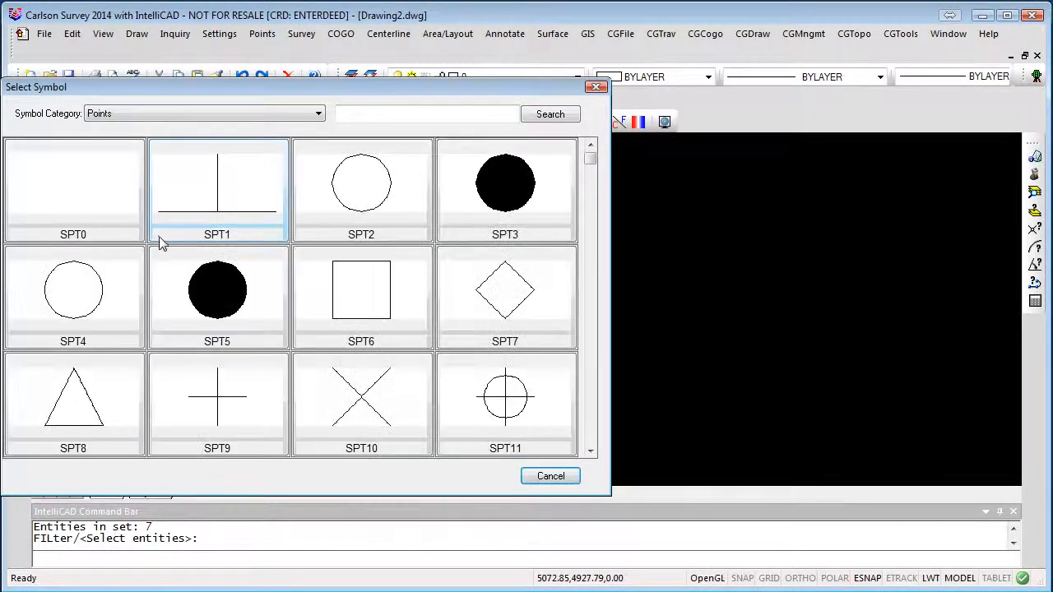
pyautogui.click(86, 204)
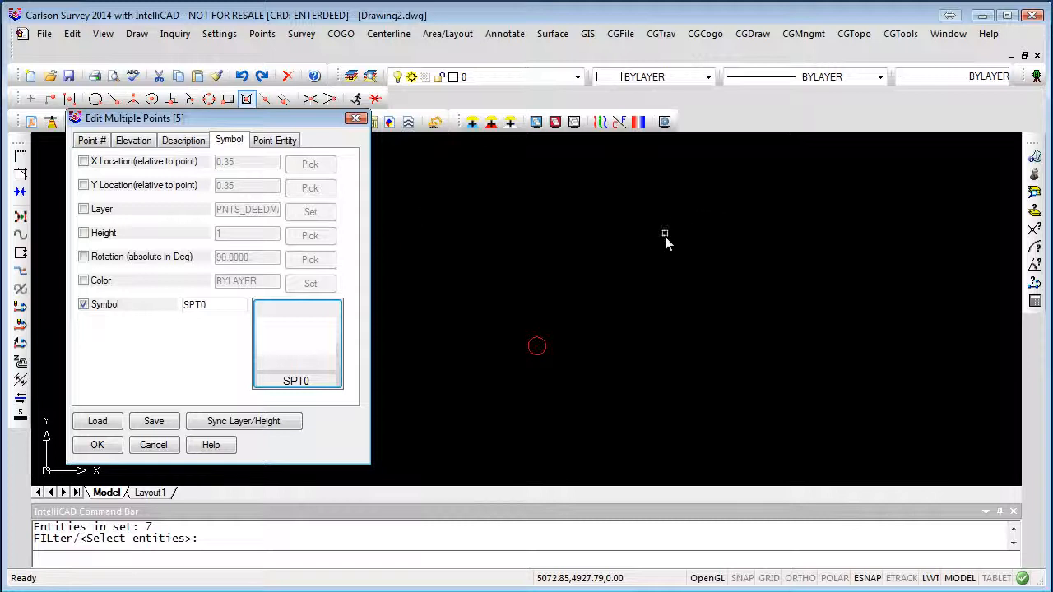
pyautogui.click(97, 445)
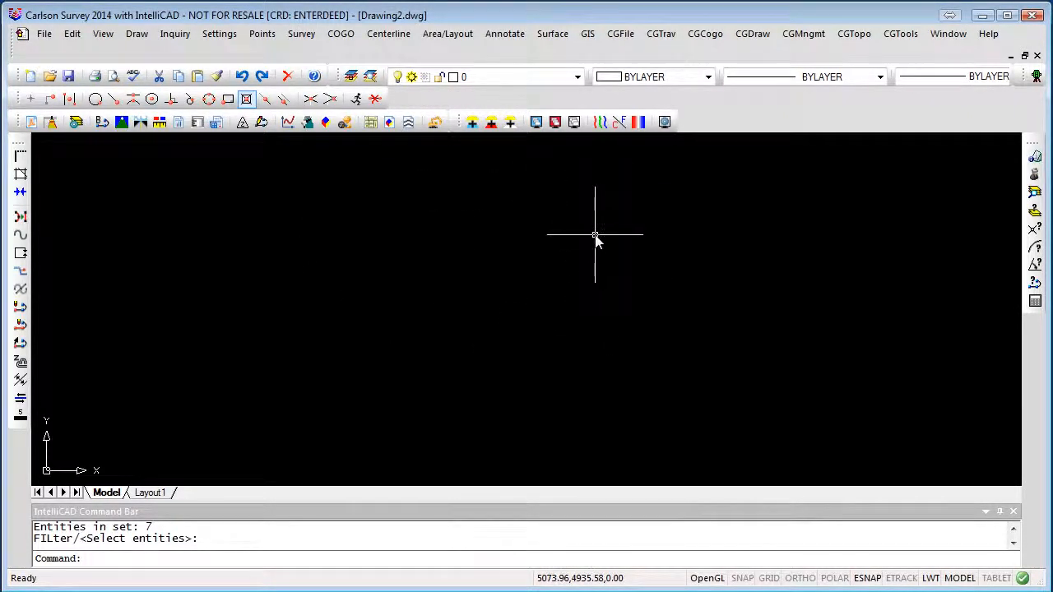
# Step: Regenerate the drawing and examine the nearby point symbols up close
pyautogui.write('re')
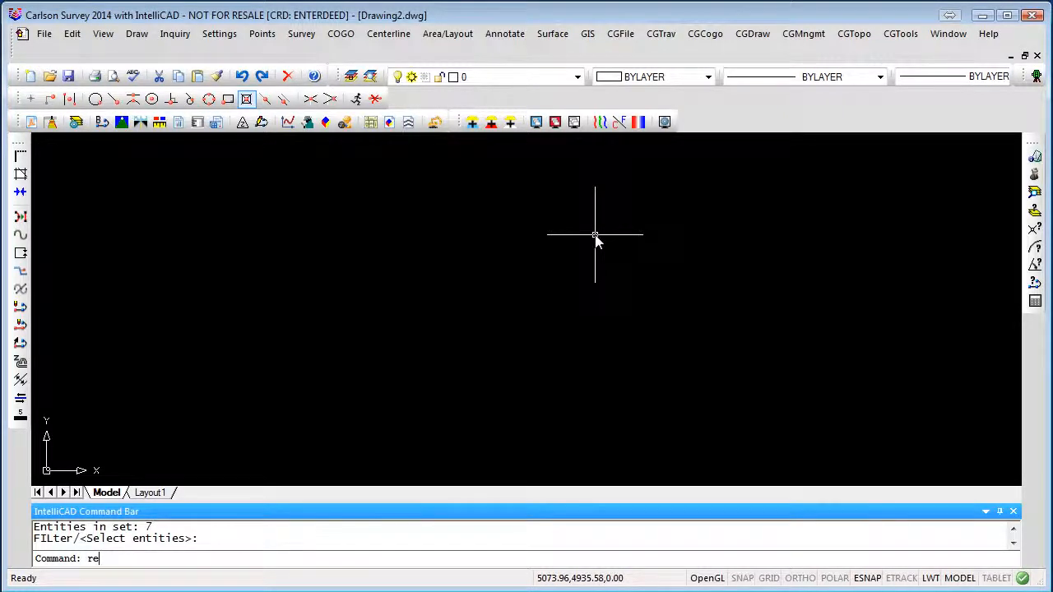
pyautogui.write('gen')
pyautogui.press('Return')
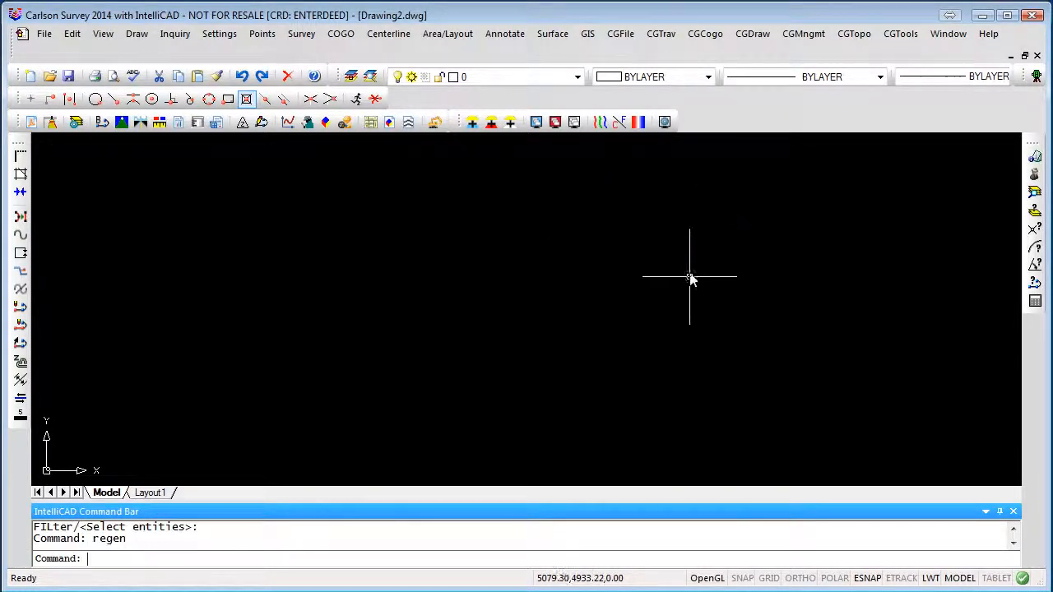
pyautogui.moveTo(689, 272); pyautogui.dragTo(685, 348, button='middle')
pyautogui.scroll(-2, 681, 339)
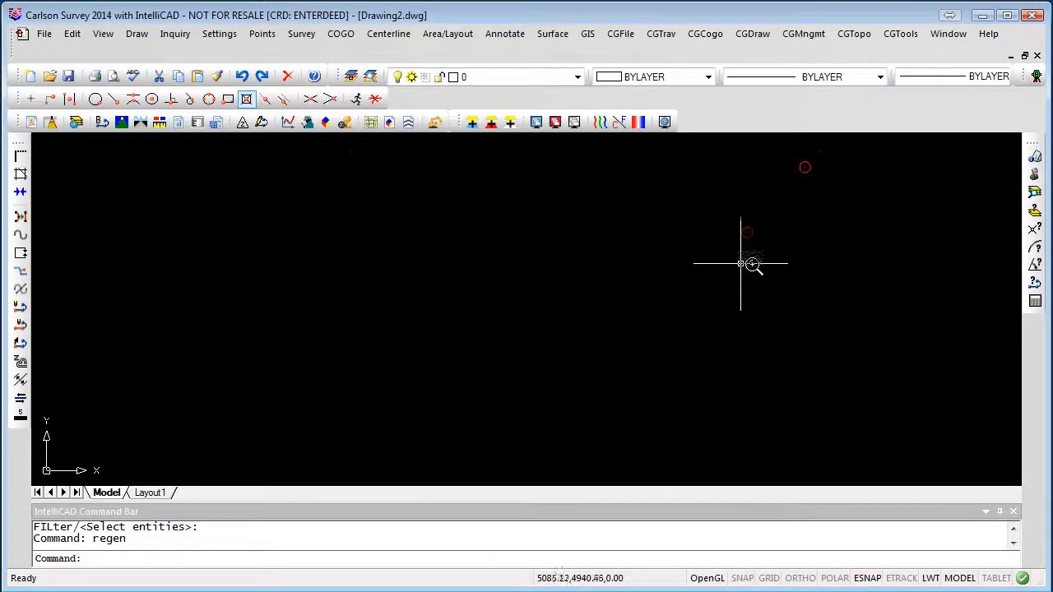
pyautogui.scroll(4, 596, 304)
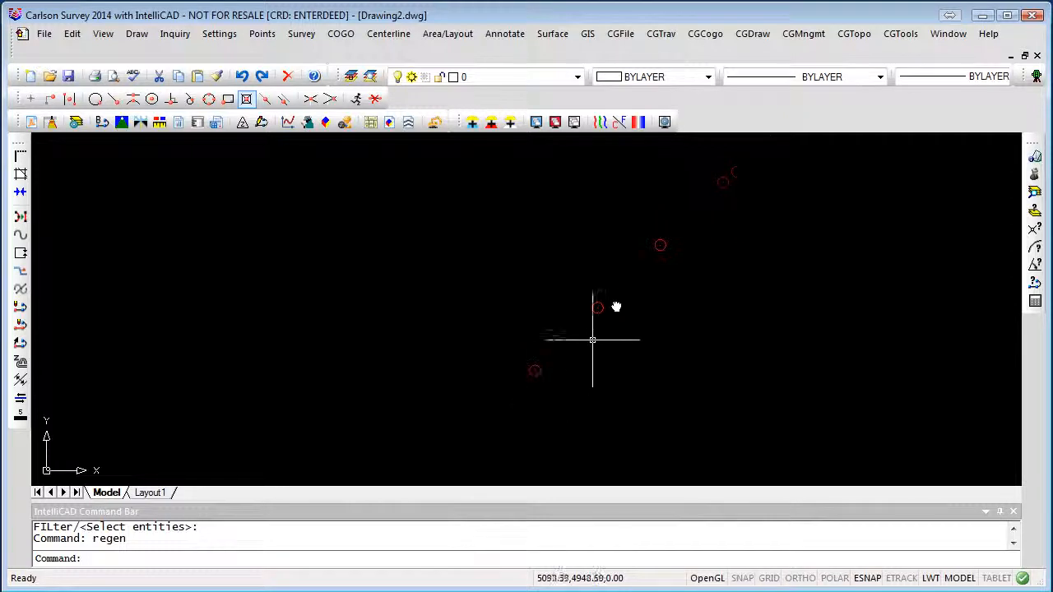
pyautogui.scroll(2, 605, 306)
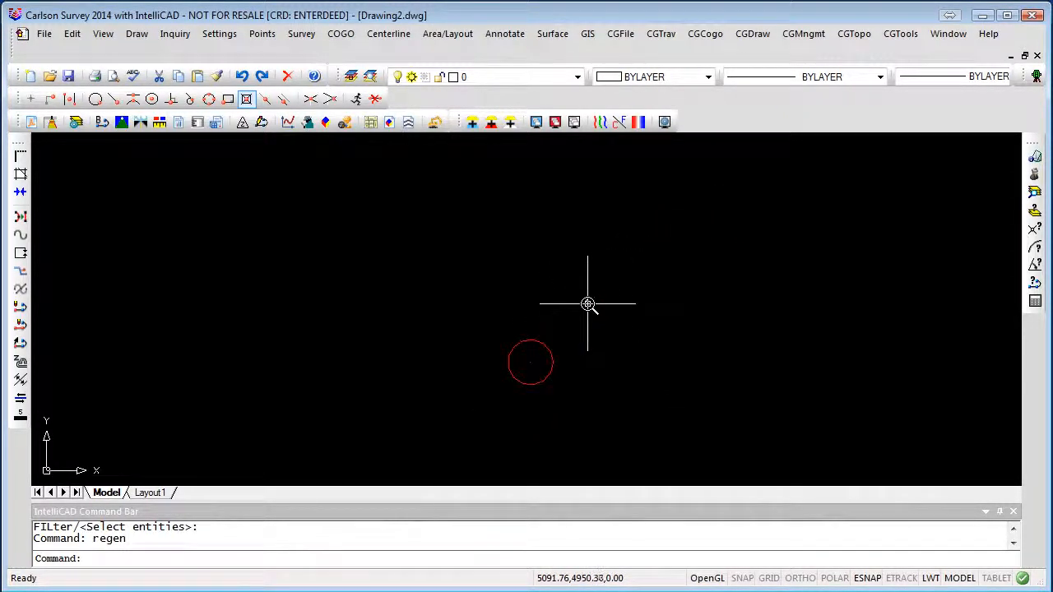
# Step: Edit multiple point attributes for a window selection around the single red circle, applying the SPT4 symbol
pyautogui.click(262, 33)
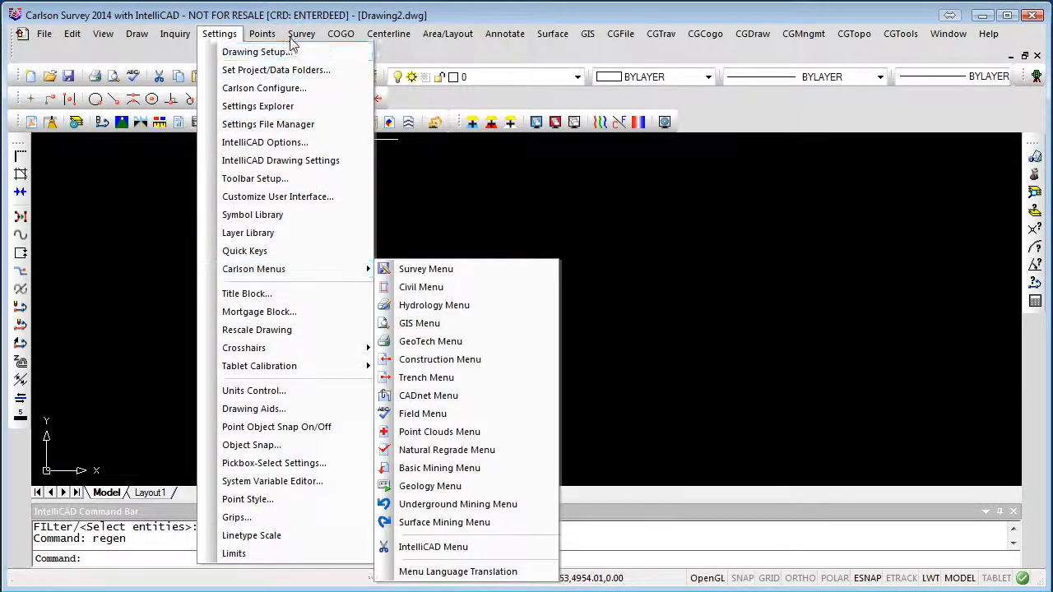
pyautogui.moveTo(262, 34)
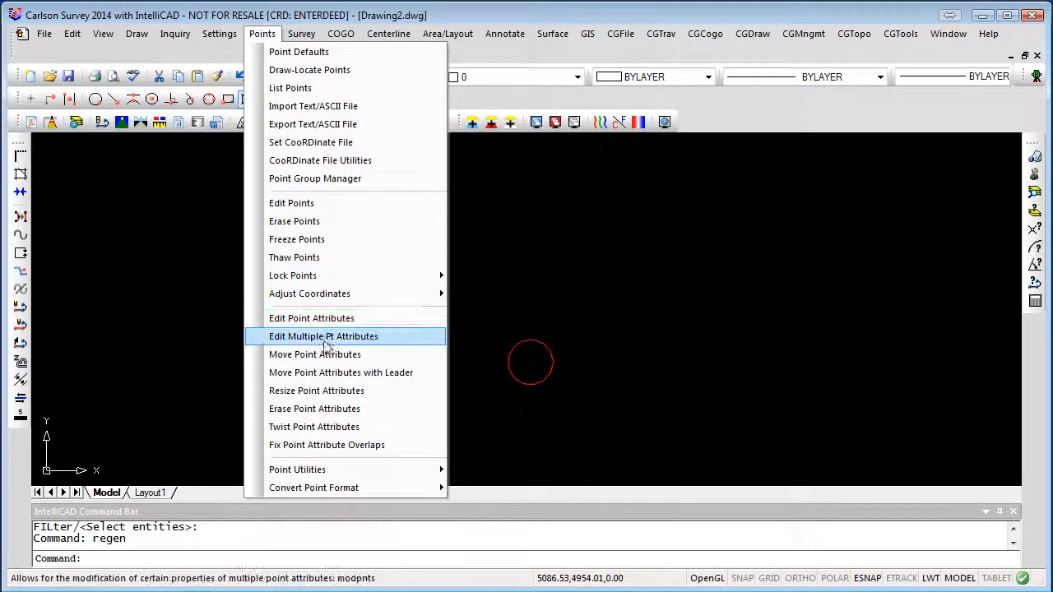
pyautogui.click(324, 337)
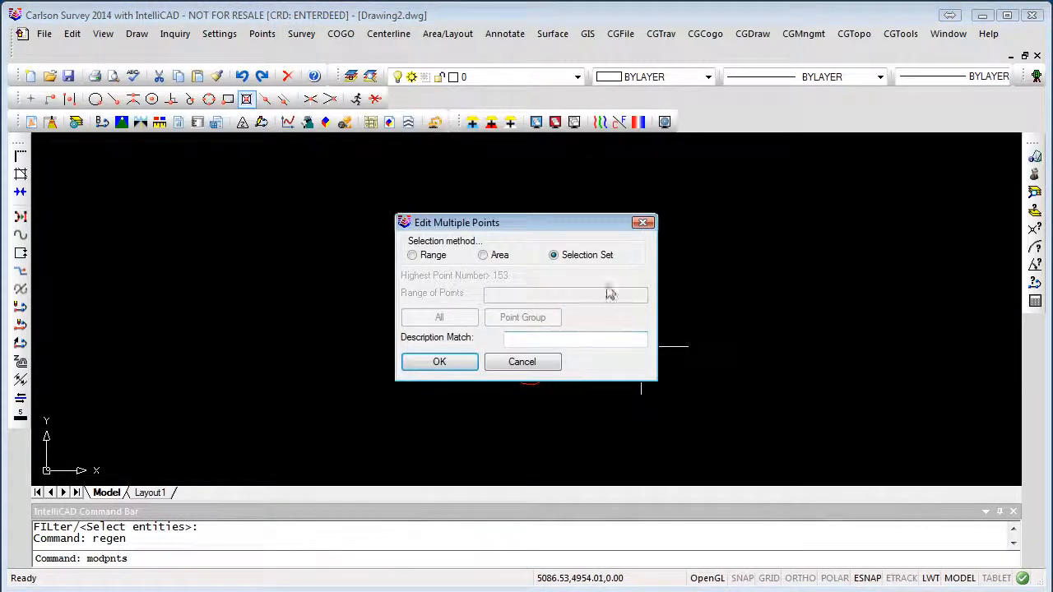
pyautogui.click(465, 362)
pyautogui.click(638, 256)
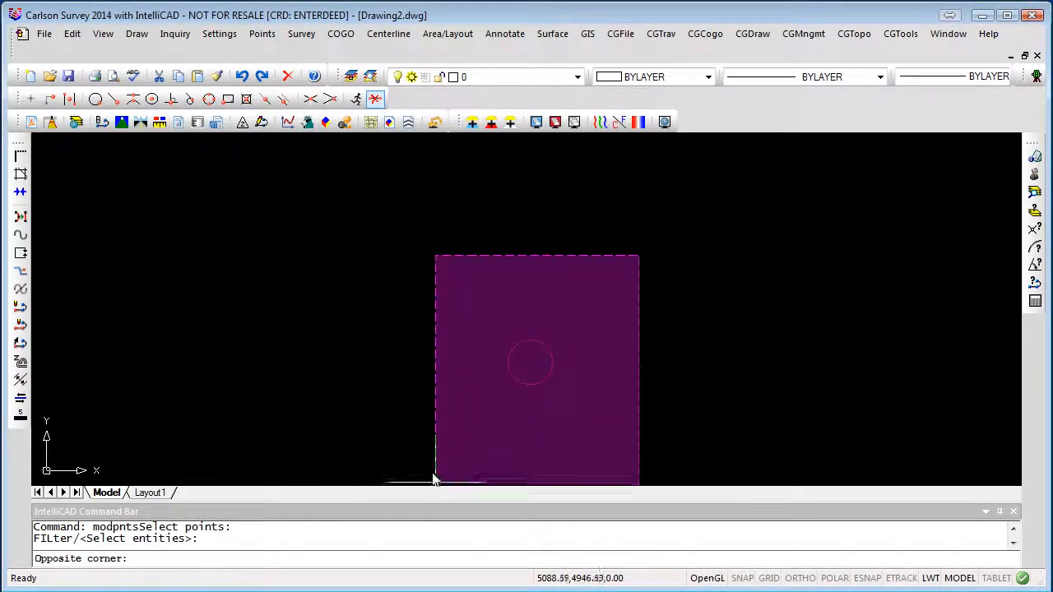
pyautogui.click(435, 482)
pyautogui.press('Return')
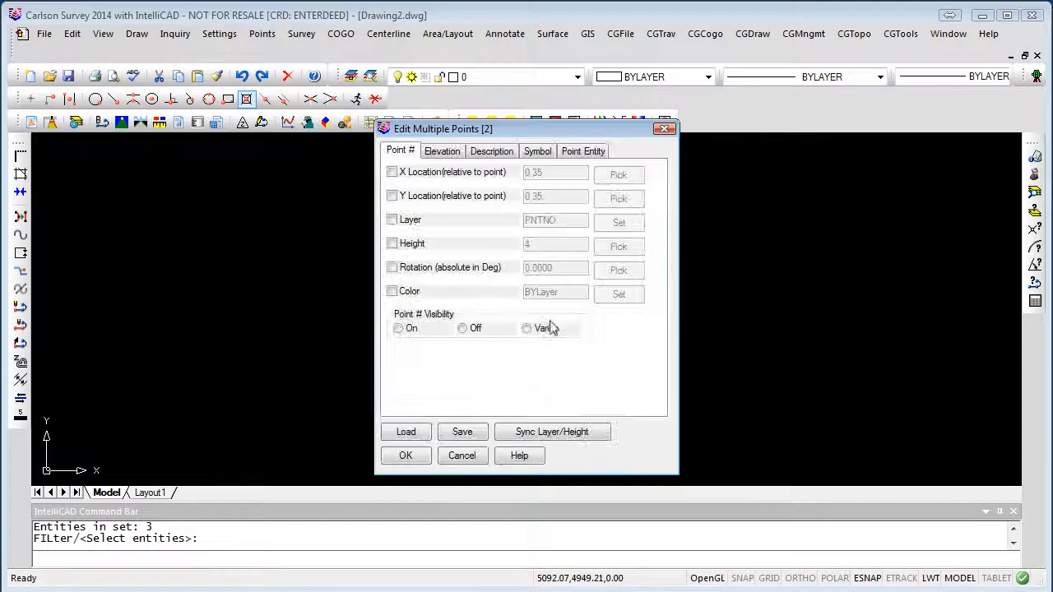
pyautogui.click(539, 151)
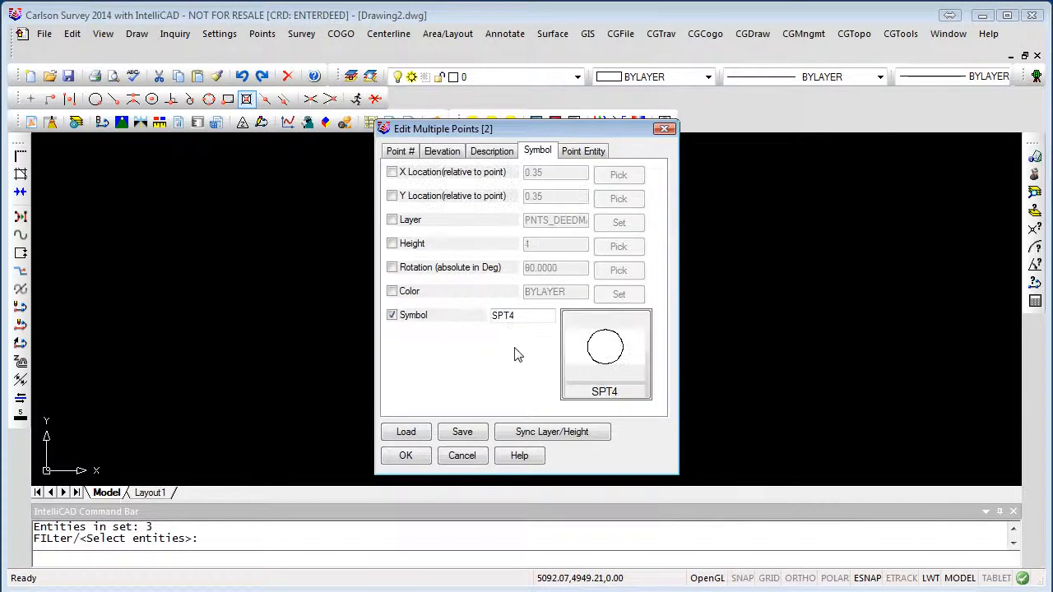
pyautogui.click(404, 457)
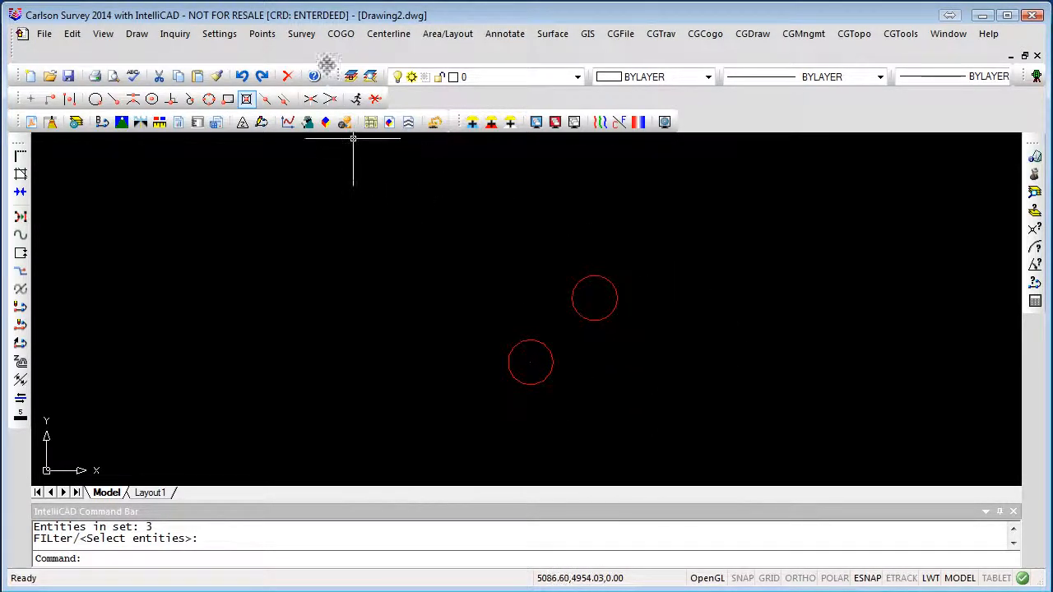
# Step: Edit multiple point attributes for a window selection enclosing both red circles, changing the symbol to SPT0
pyautogui.click(266, 35)
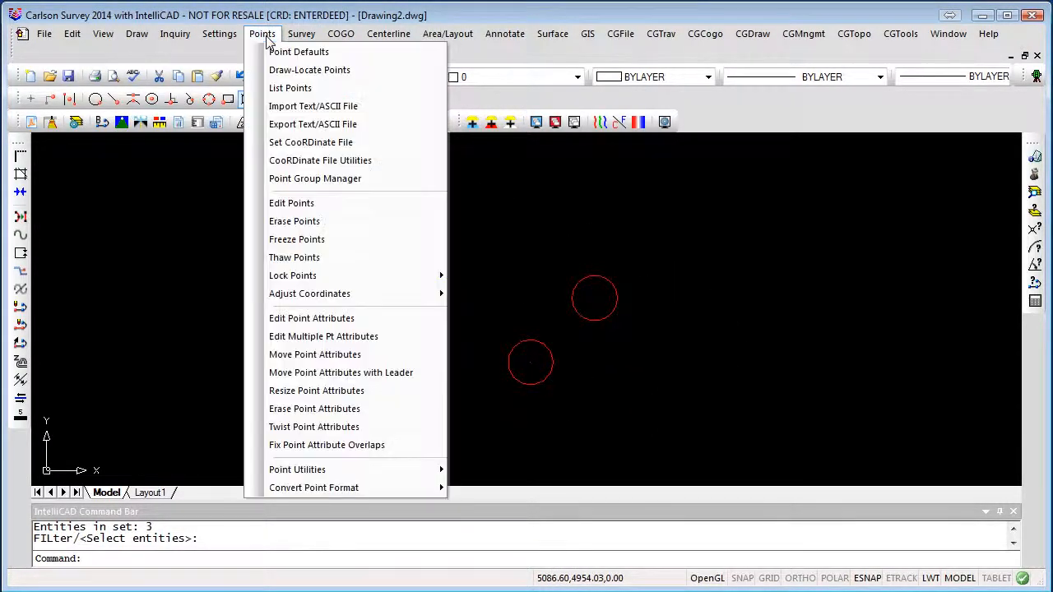
pyautogui.click(322, 337)
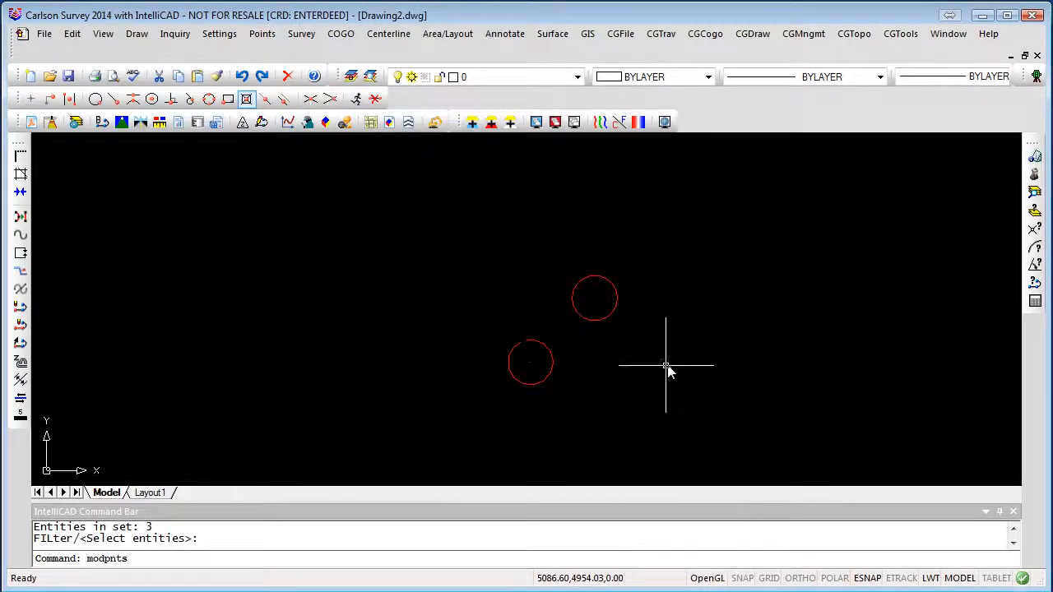
pyautogui.click(454, 362)
pyautogui.click(635, 232)
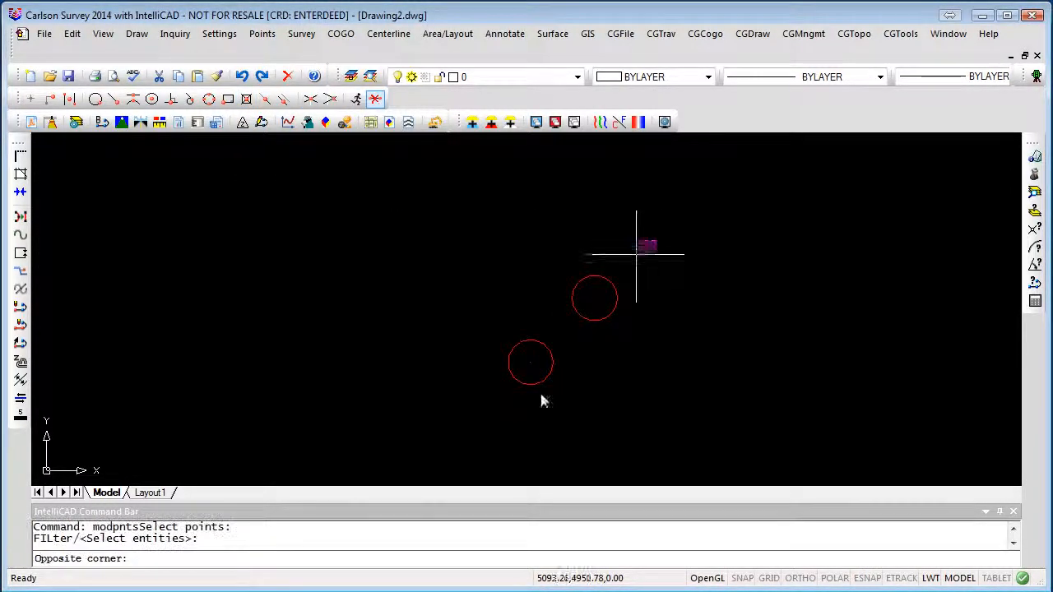
pyautogui.click(463, 439)
pyautogui.press('Return')
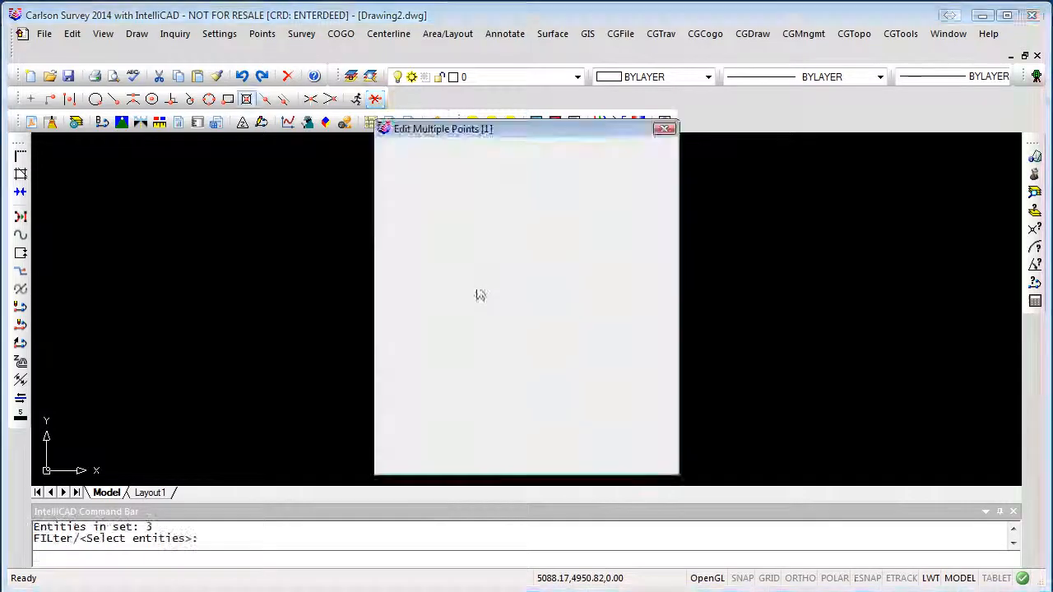
pyautogui.click(535, 152)
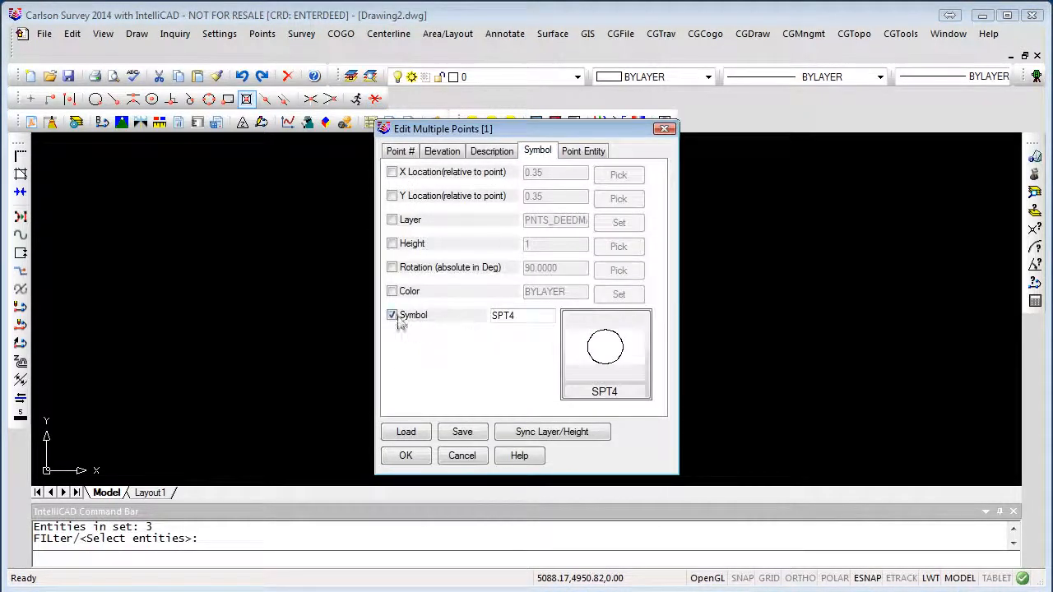
pyautogui.click(604, 346)
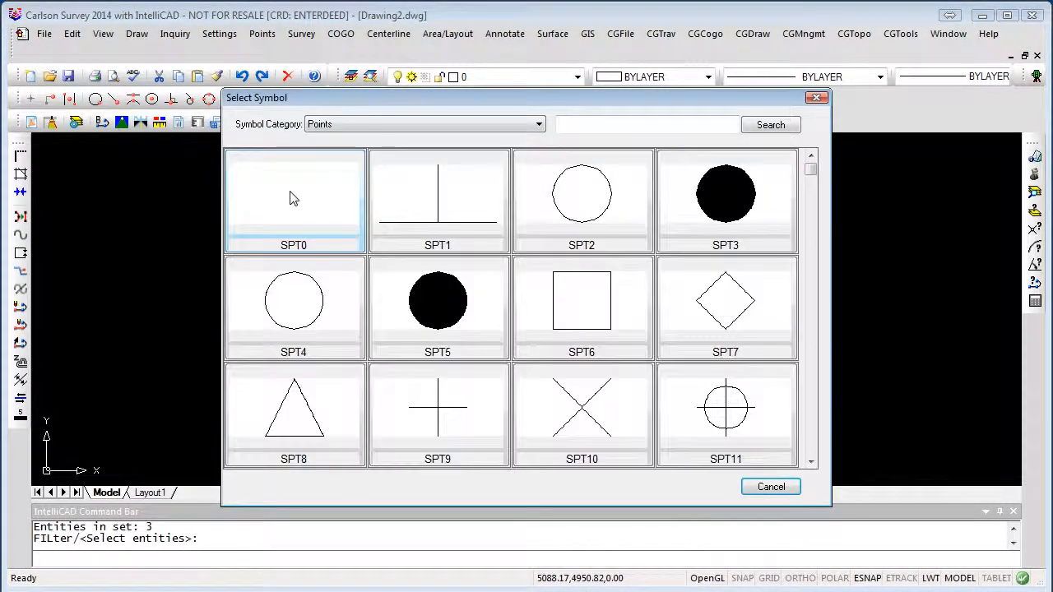
pyautogui.click(312, 201)
pyautogui.click(404, 456)
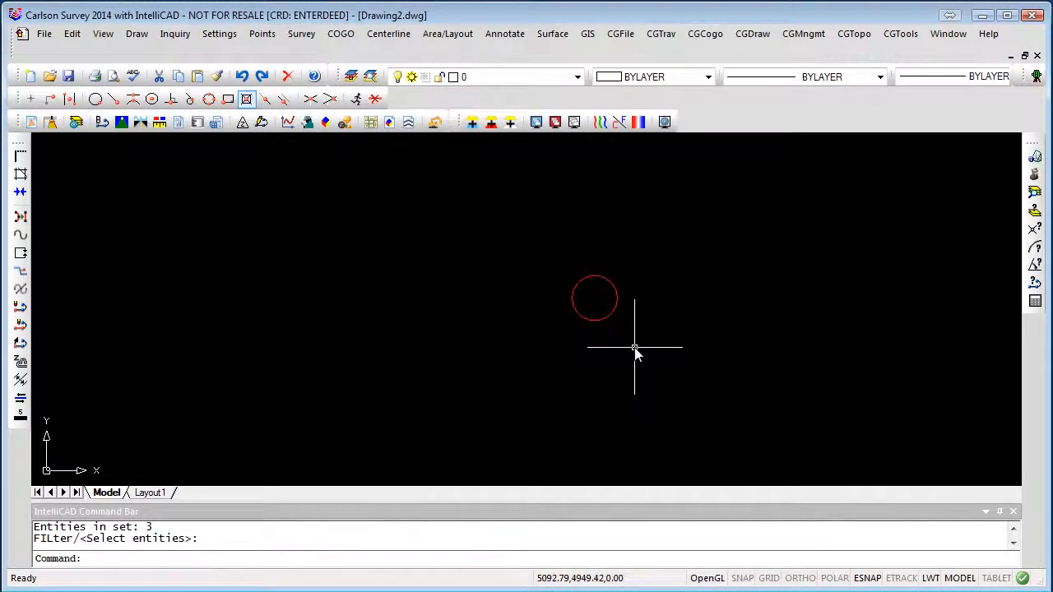
# Step: Edit multiple point attributes for a wider window selection enclosing the two red circles and the area beside them, applying the SPT4 symbol
pyautogui.scroll(3, 614, 331)
pyautogui.scroll(-3, 614, 331)
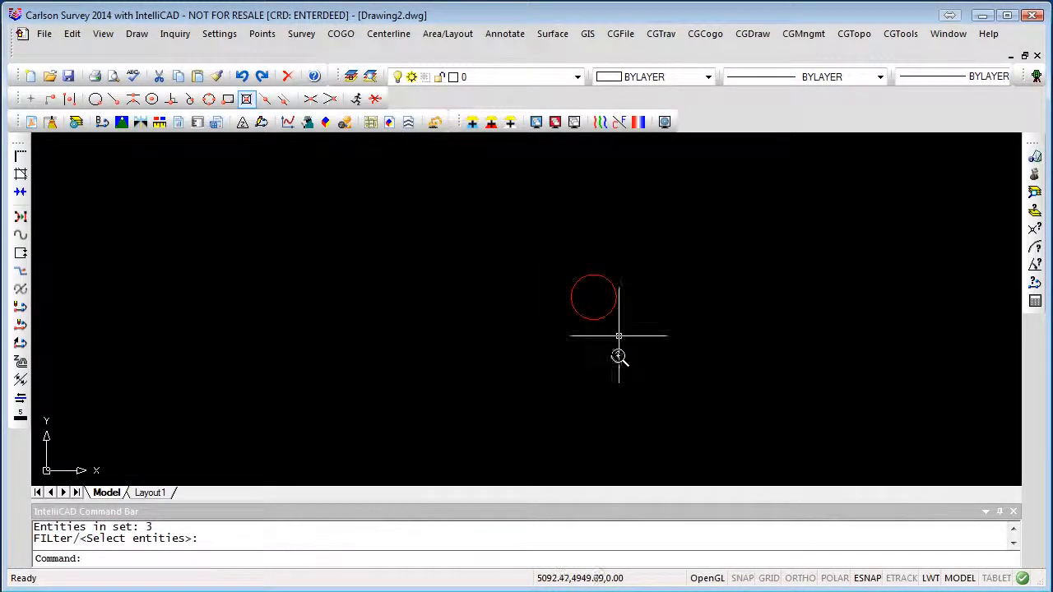
pyautogui.scroll(3, 599, 305)
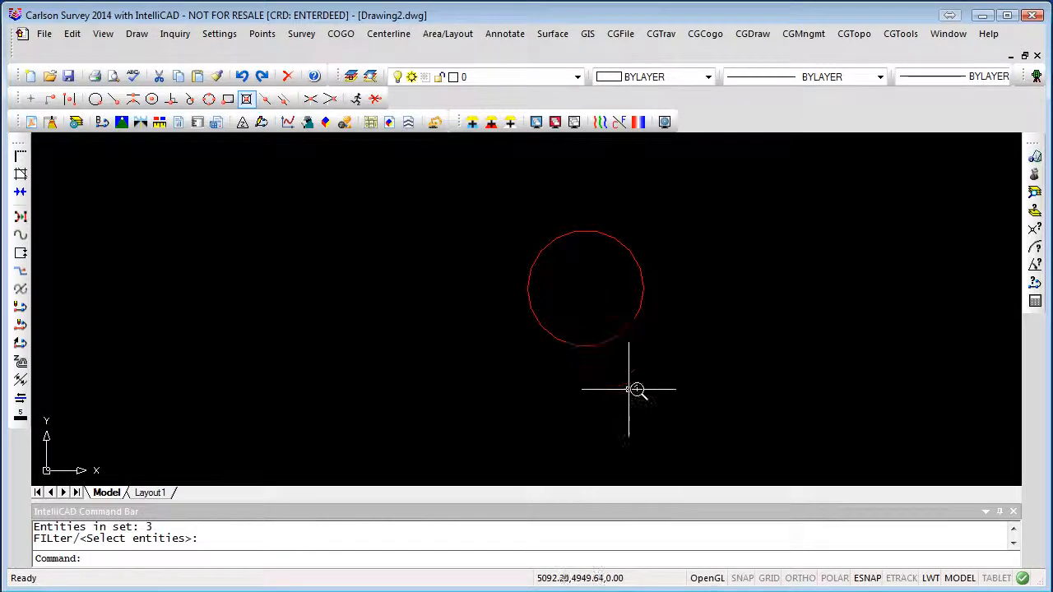
pyautogui.scroll(-4, 704, 388)
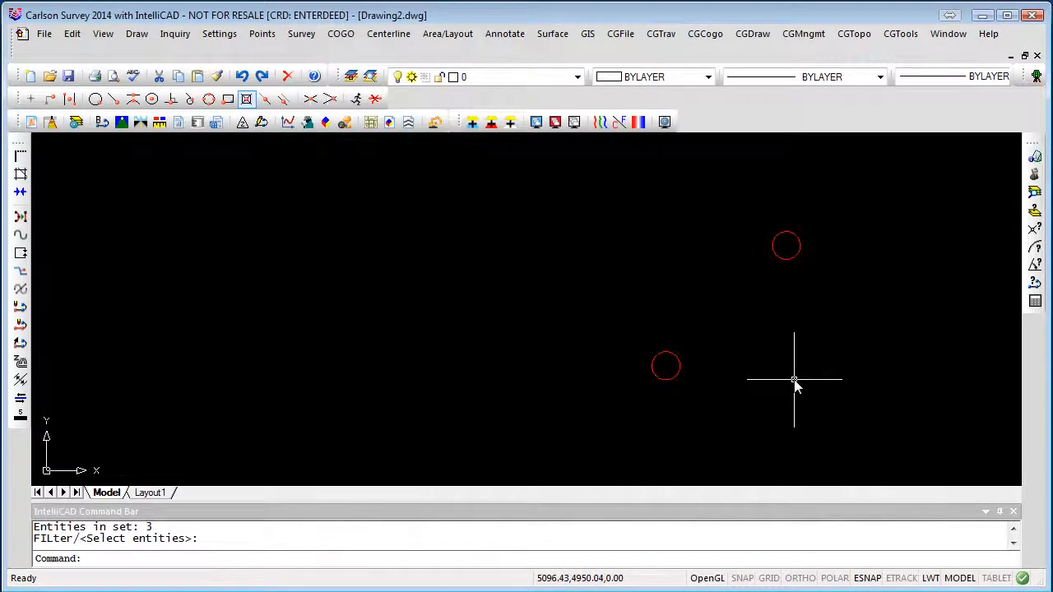
pyautogui.click(262, 32)
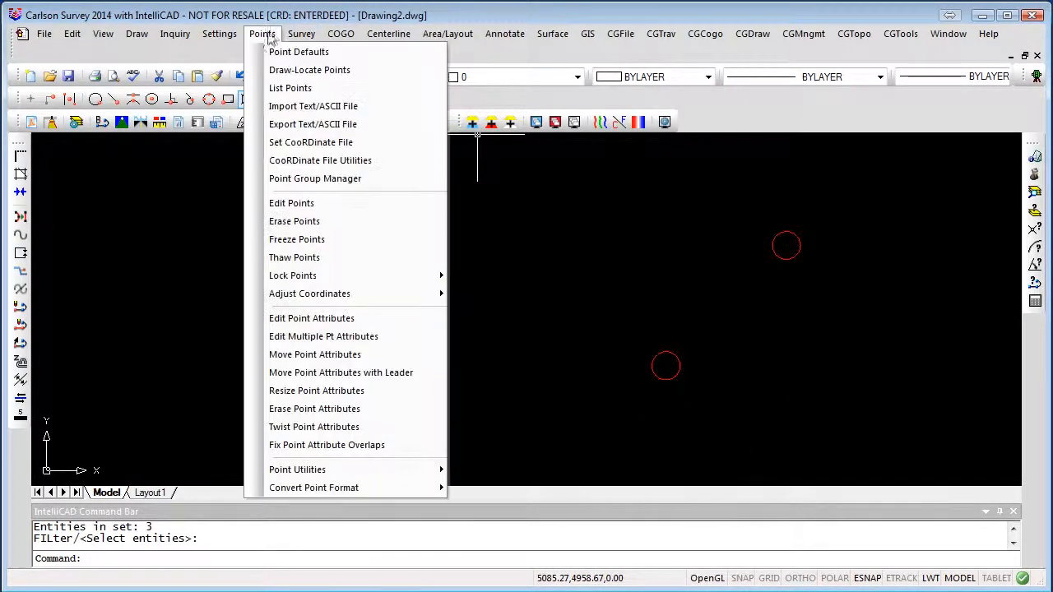
pyautogui.click(330, 338)
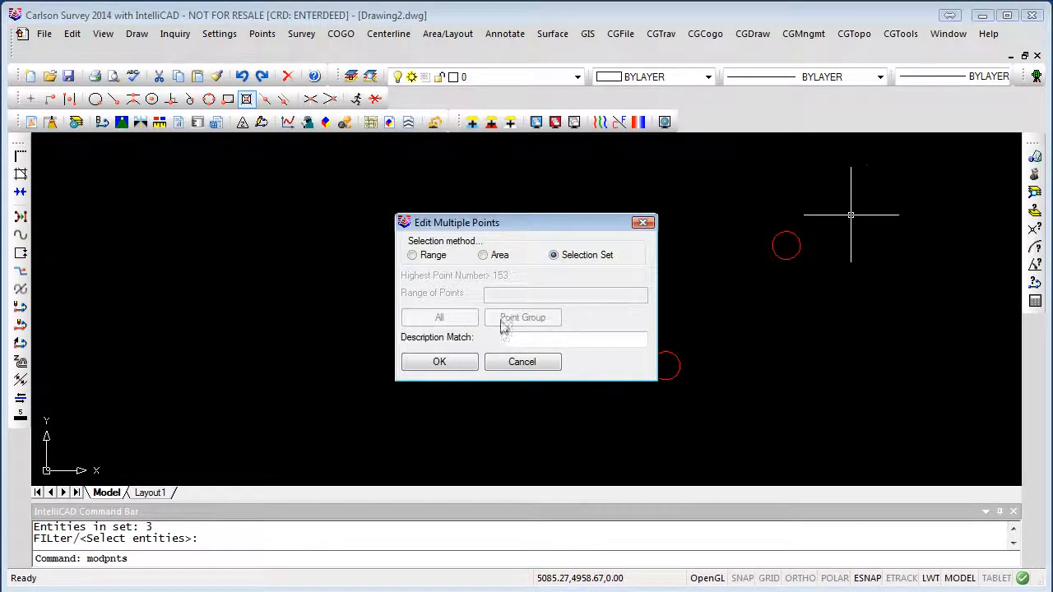
pyautogui.click(439, 362)
pyautogui.click(870, 215)
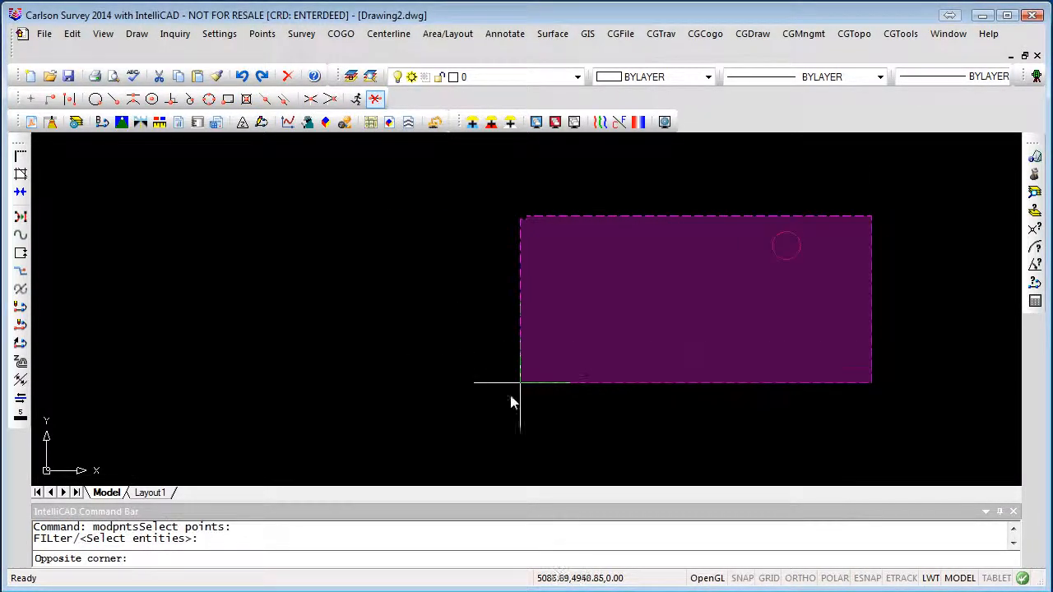
pyautogui.click(505, 436)
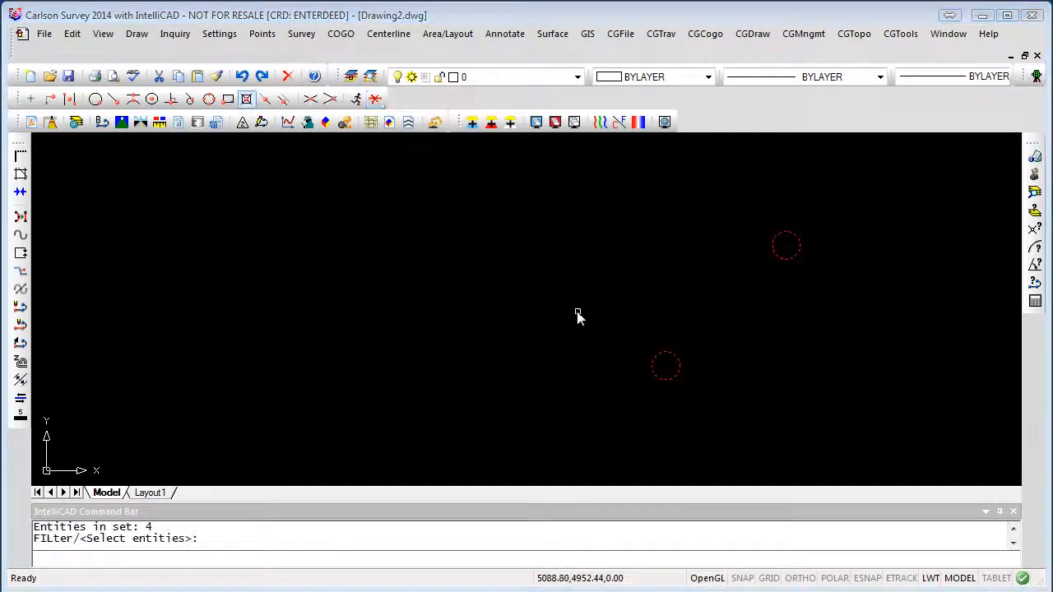
pyautogui.press('Return')
pyautogui.click(537, 150)
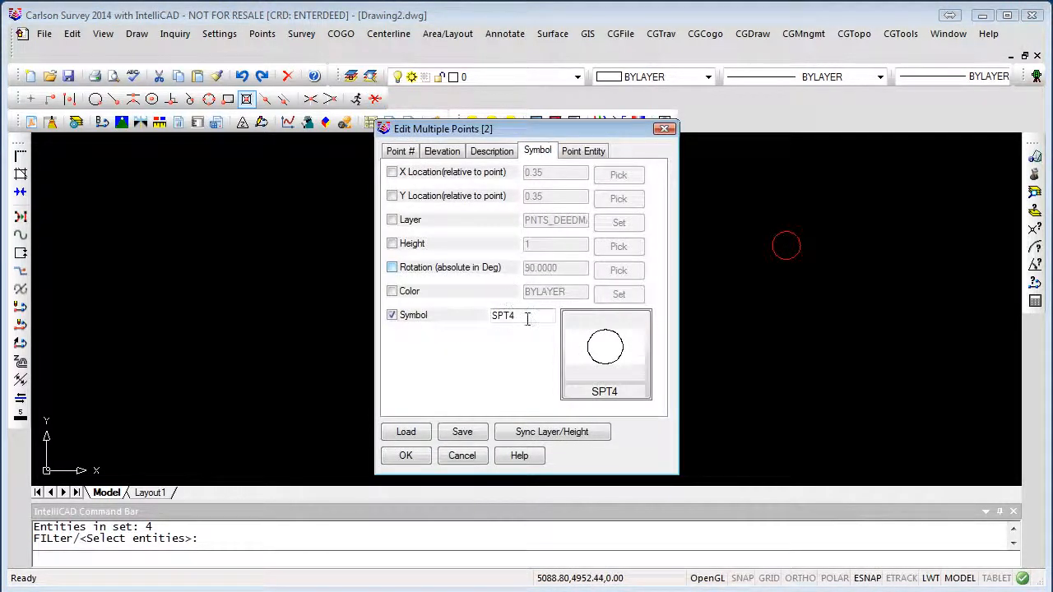
pyautogui.click(405, 455)
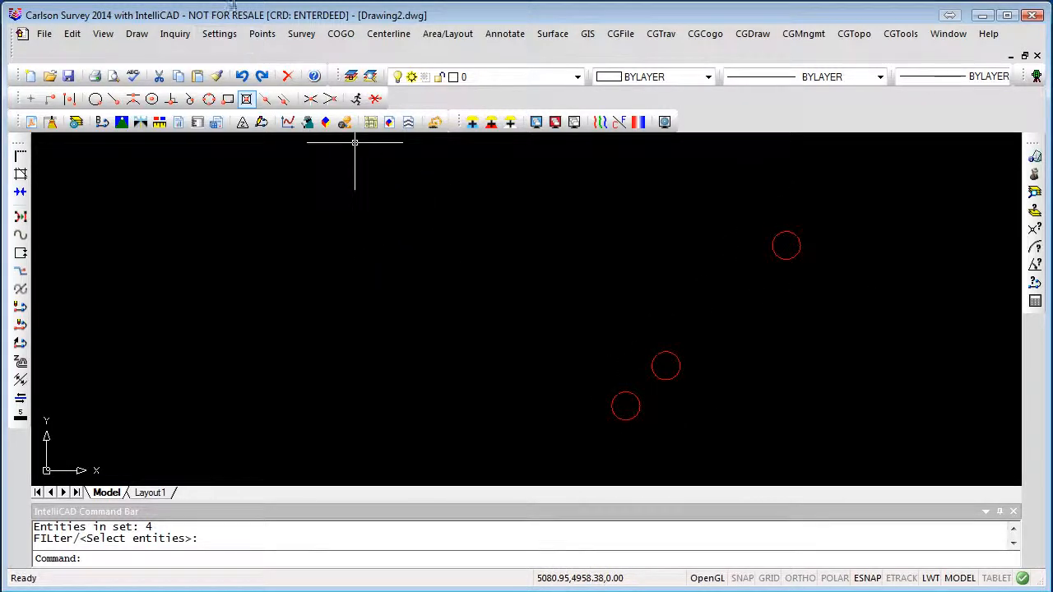
# Step: Edit multiple point attributes for a window selection enclosing the three red circles, changing the symbol to SPT0
pyautogui.click(261, 34)
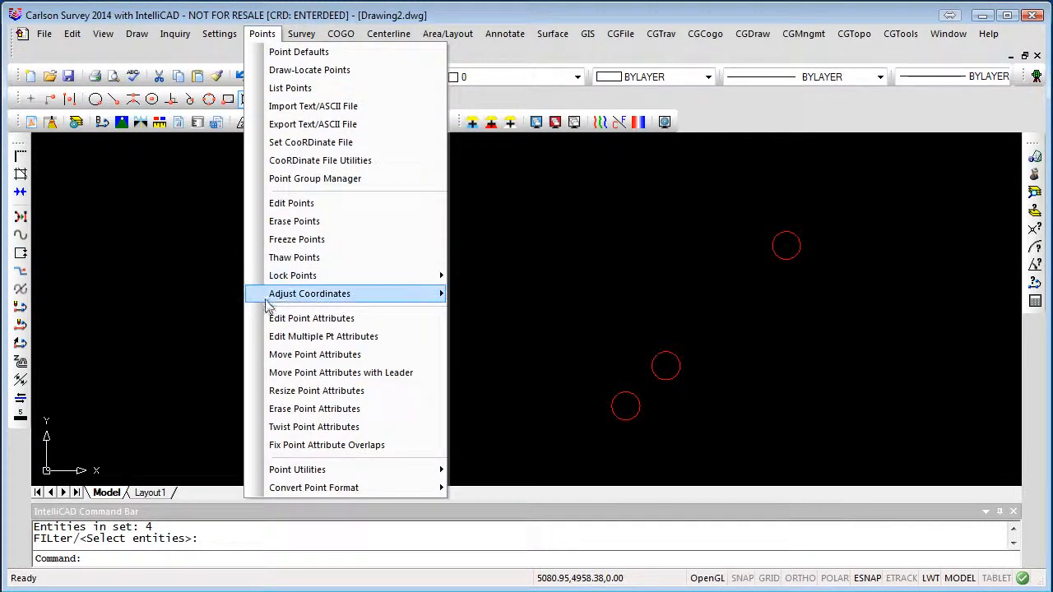
pyautogui.click(323, 338)
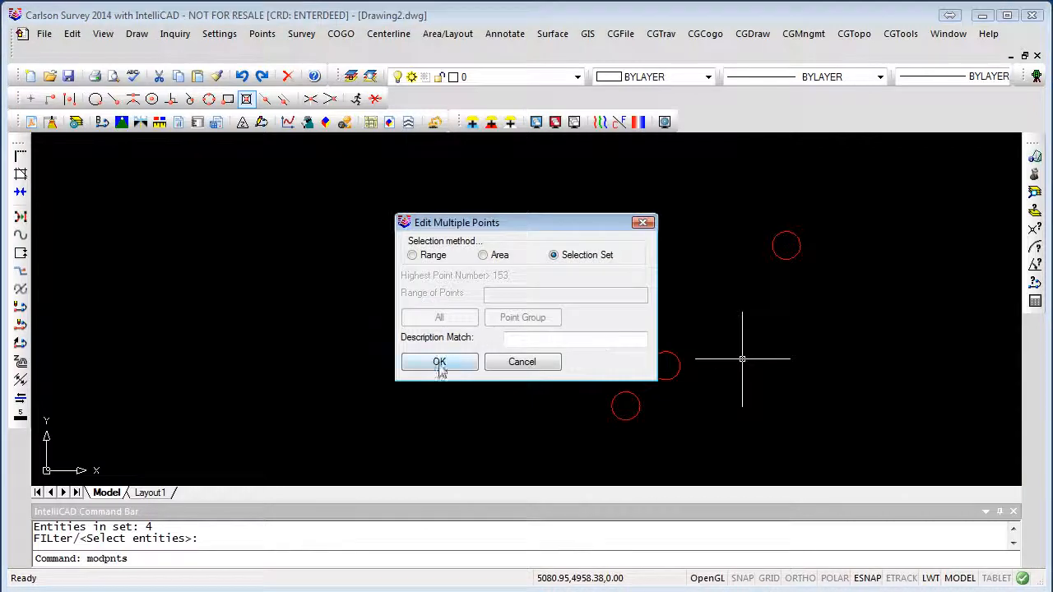
pyautogui.click(438, 366)
pyautogui.click(826, 212)
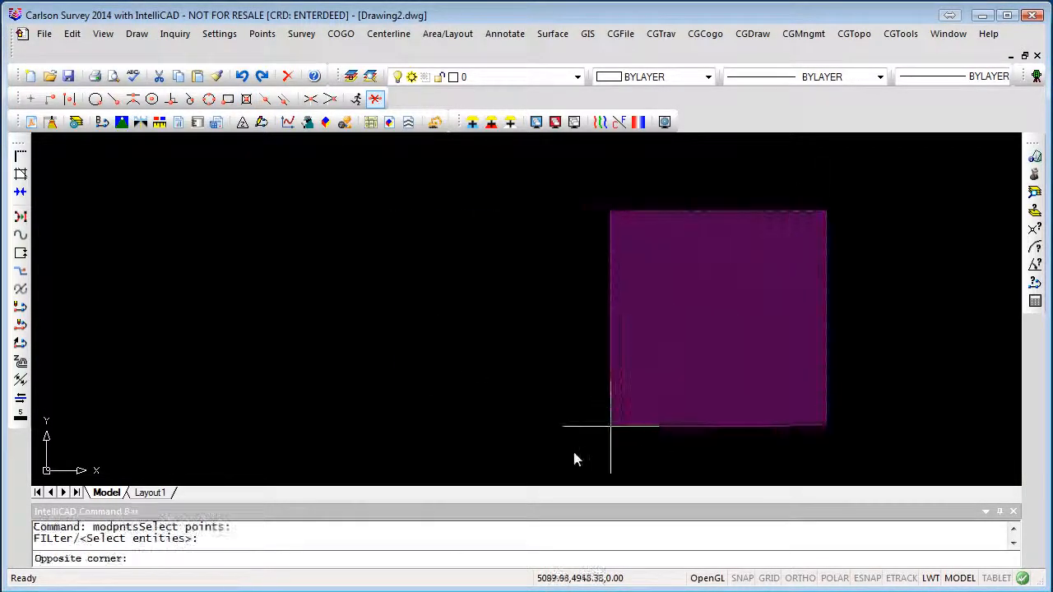
pyautogui.click(550, 458)
pyautogui.press('Return')
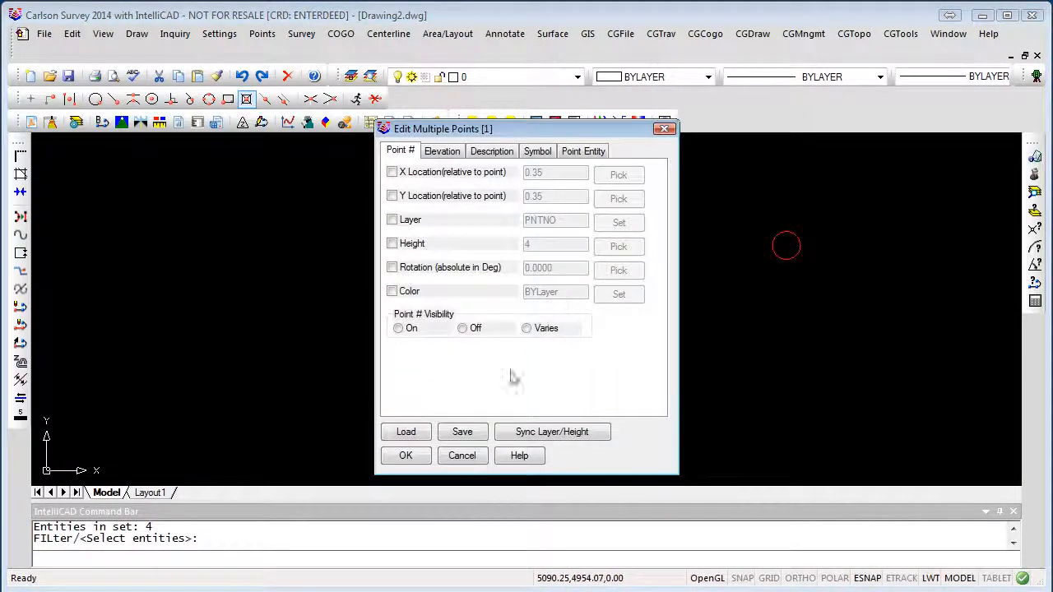
pyautogui.click(537, 150)
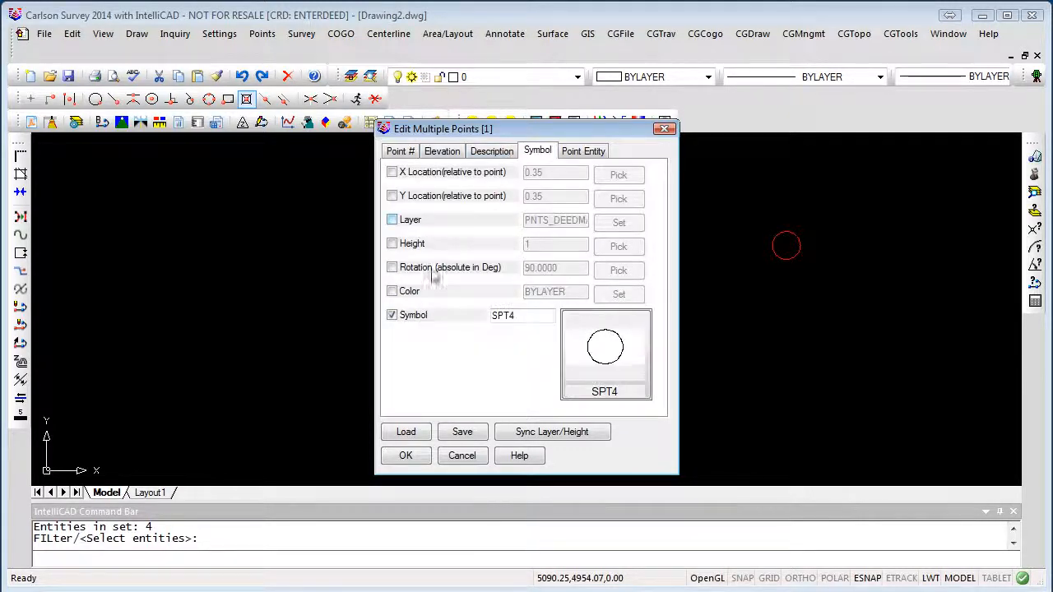
pyautogui.click(599, 344)
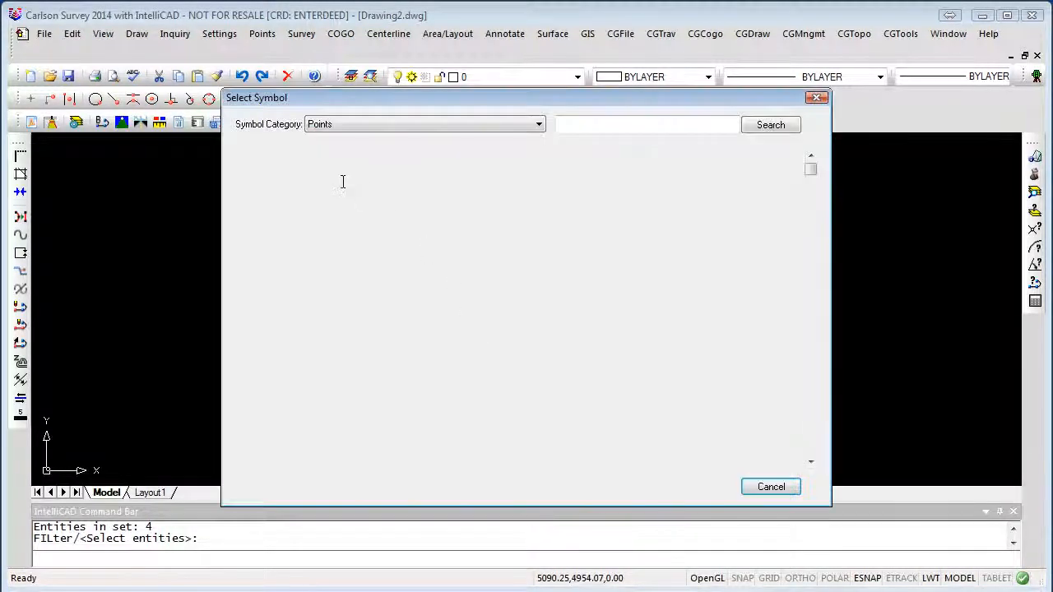
pyautogui.click(287, 216)
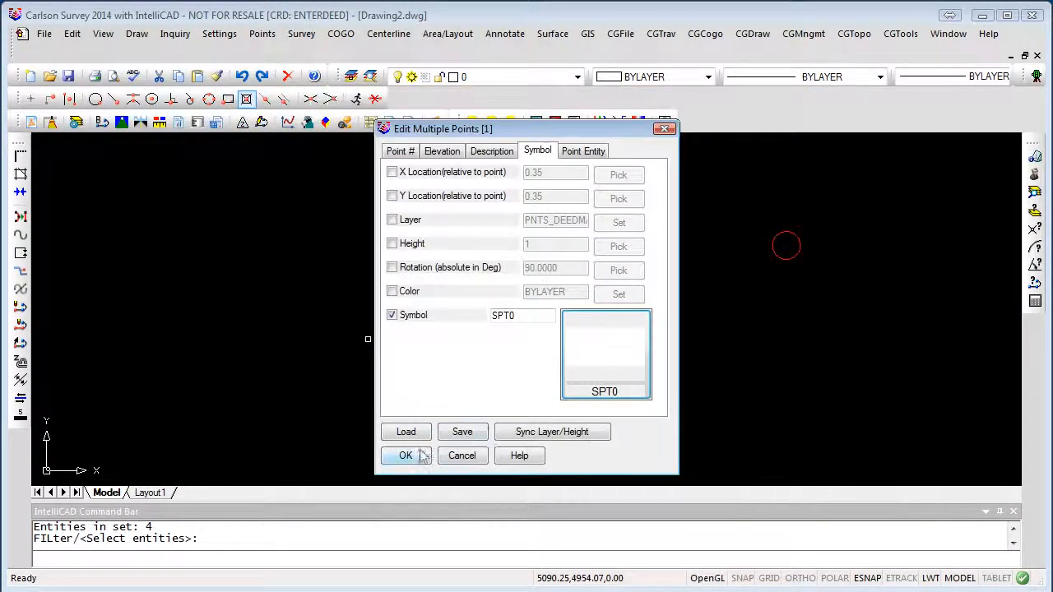
pyautogui.click(407, 457)
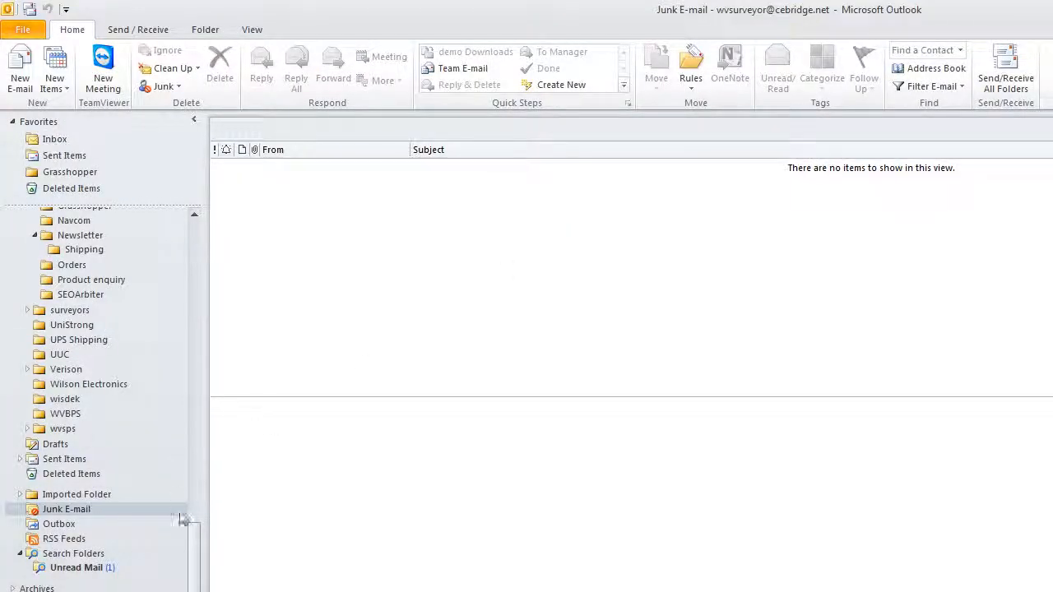
# Step: Switch to Outlook, look through the recent question and files messages, and examine the point drawing image in the "aNOTHER qUESTION" e-mail
pyautogui.click(74, 590)
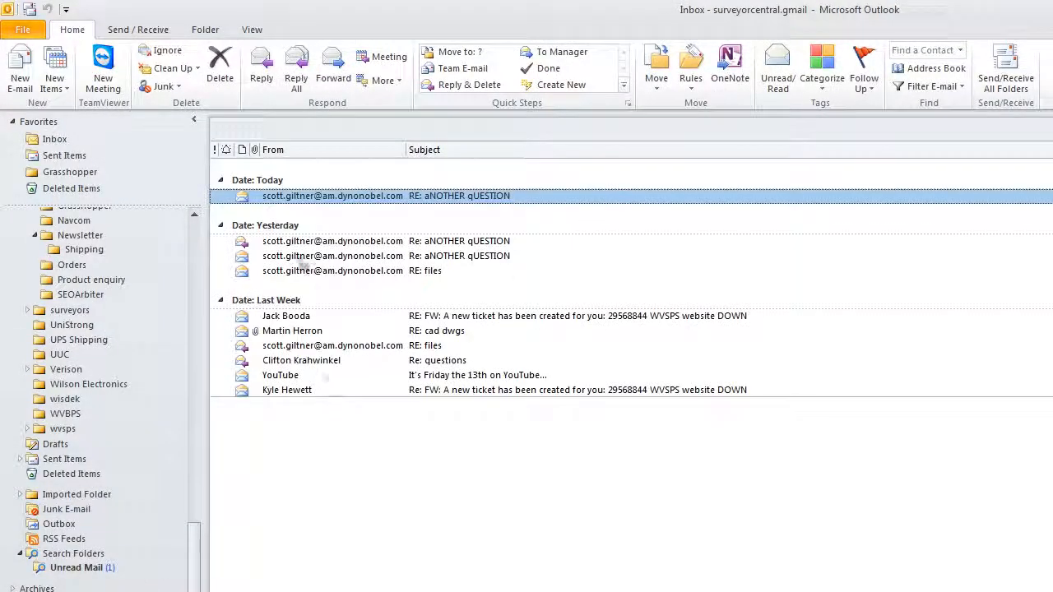
pyautogui.click(324, 245)
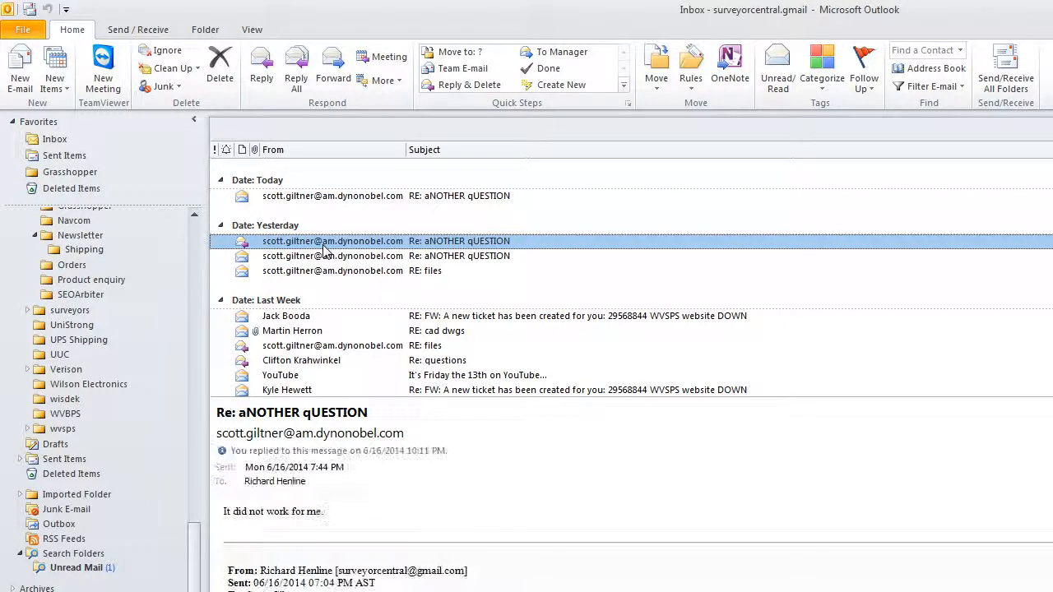
pyautogui.click(324, 256)
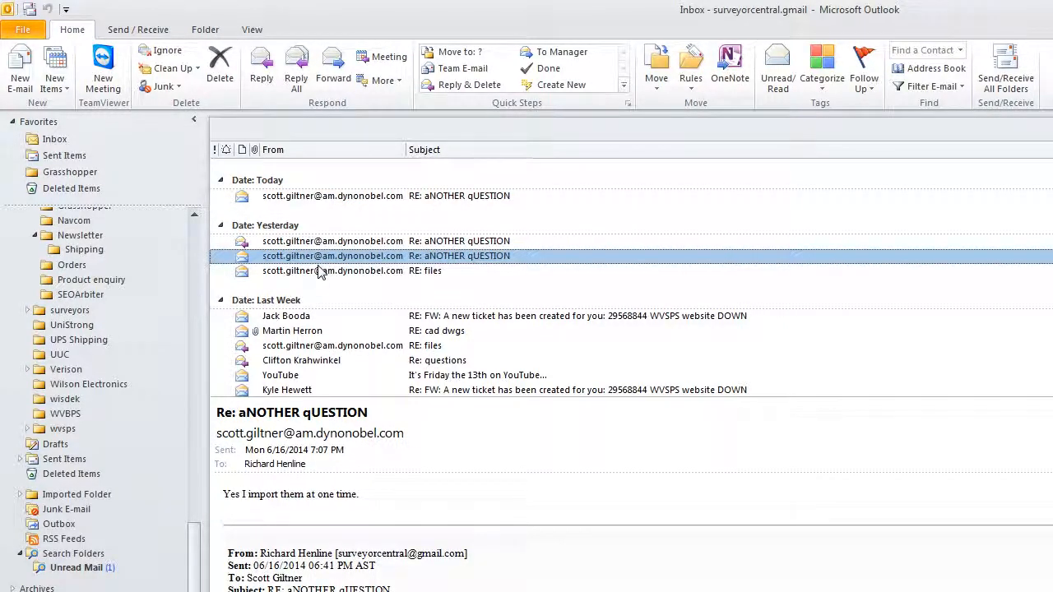
pyautogui.click(321, 271)
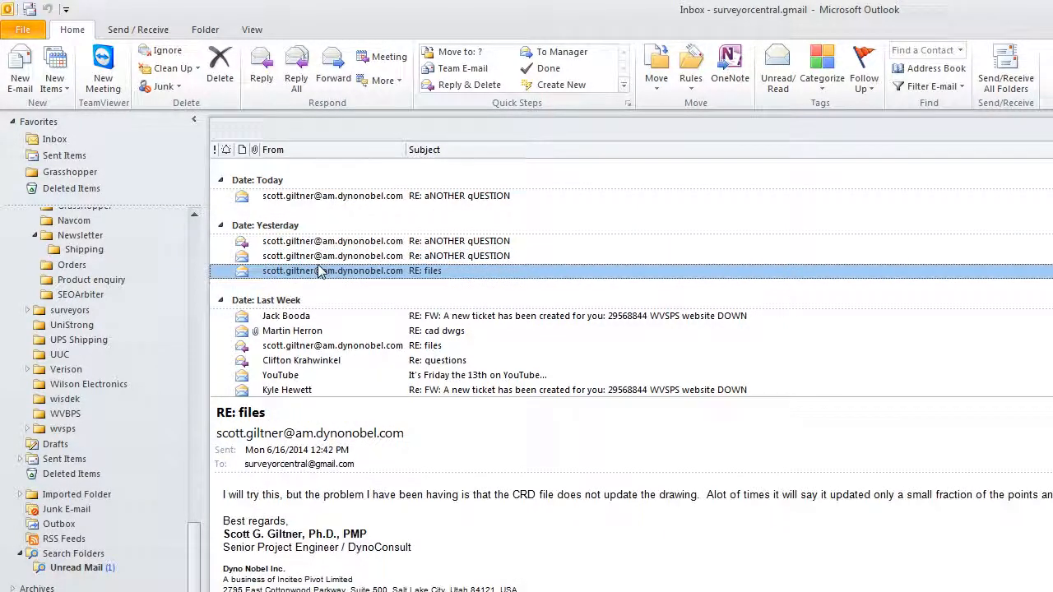
pyautogui.click(309, 149)
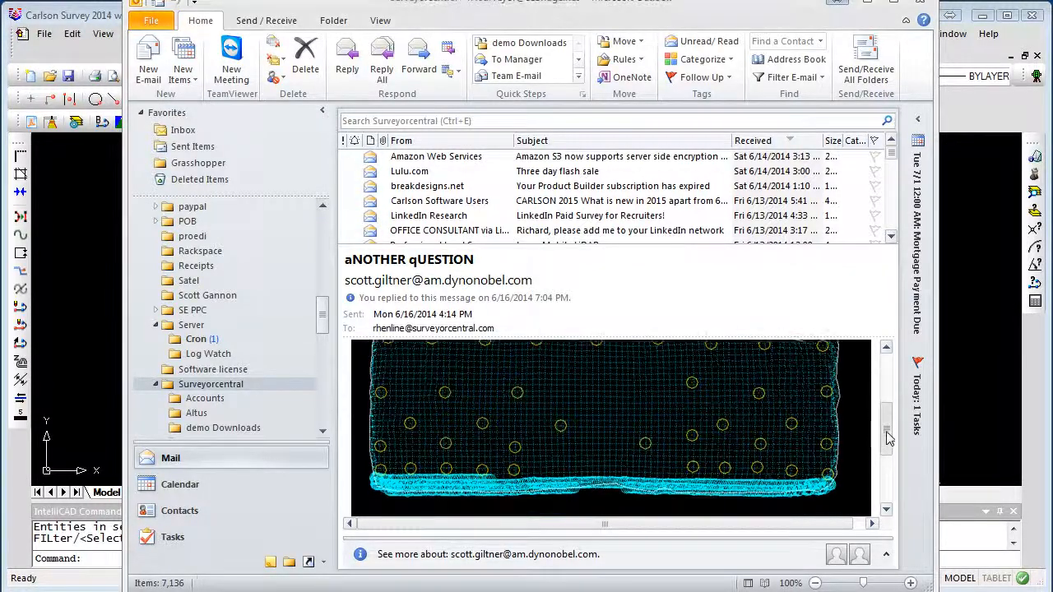
pyautogui.scroll(-1, 885, 433)
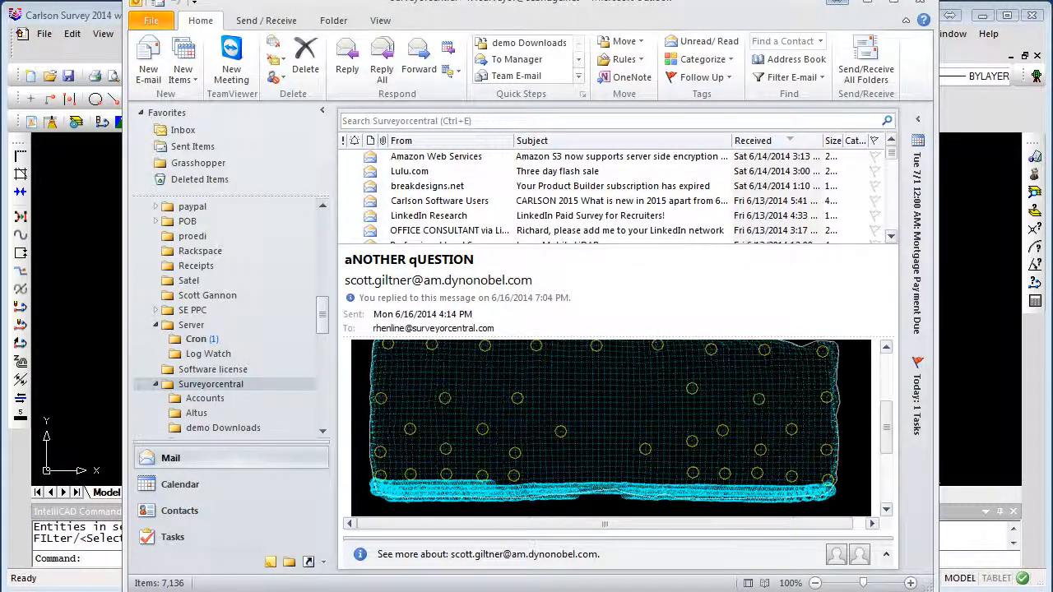